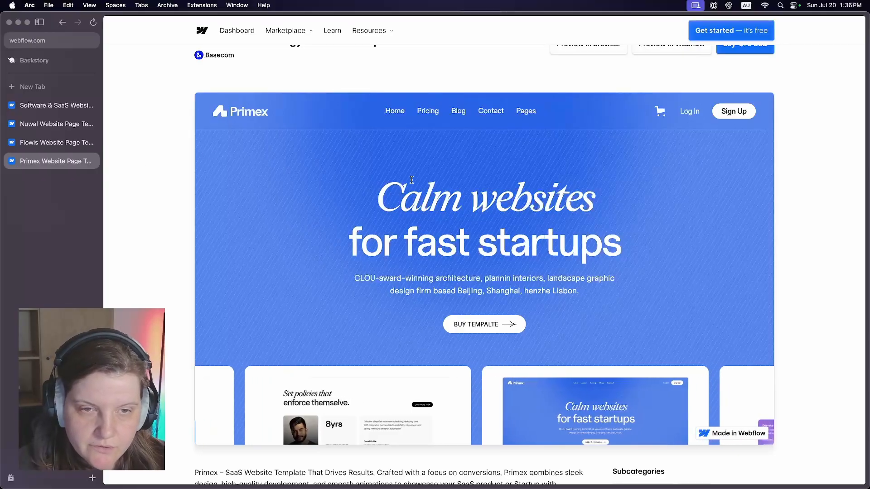
- Examine Pricing Page 01 in the Primex template preview, including its plan cards
{"action": "triple_click", "coordinate": [466, 197]}
{"action": "left_click", "coordinate": [466, 197]}
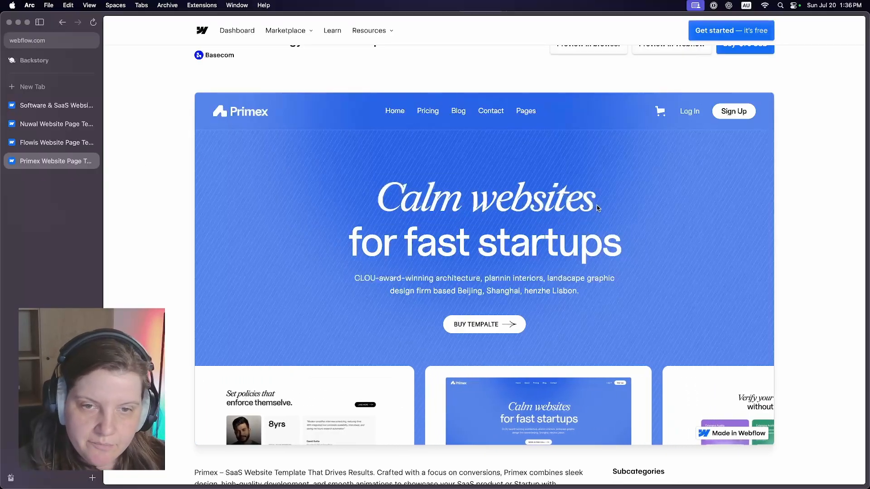
{"action": "mouse_move", "coordinate": [426, 112]}
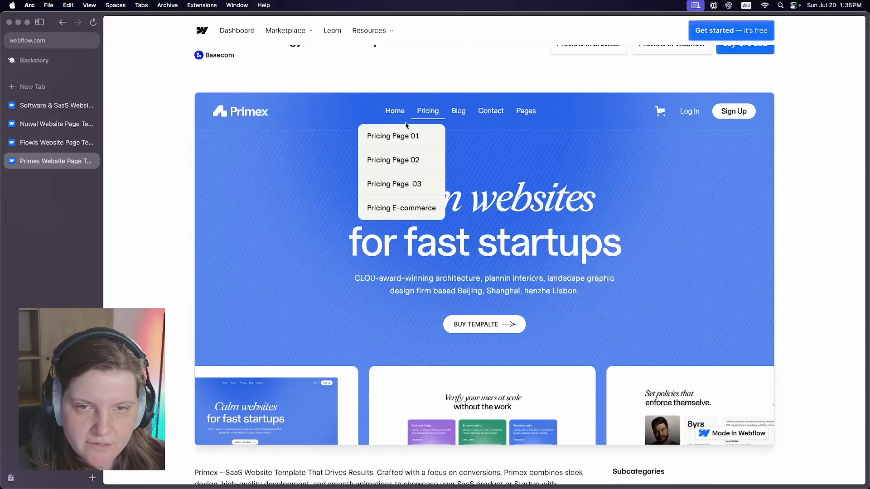
{"action": "left_click", "coordinate": [394, 136]}
{"action": "scroll", "coordinate": [493, 176], "scroll_direction": "down", "scroll_amount": 10}
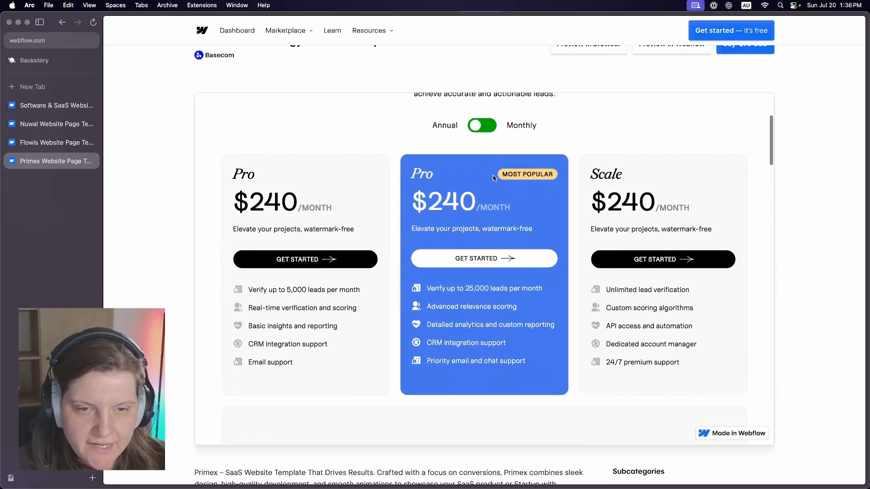
{"action": "scroll", "coordinate": [493, 177], "scroll_direction": "up", "scroll_amount": 15}
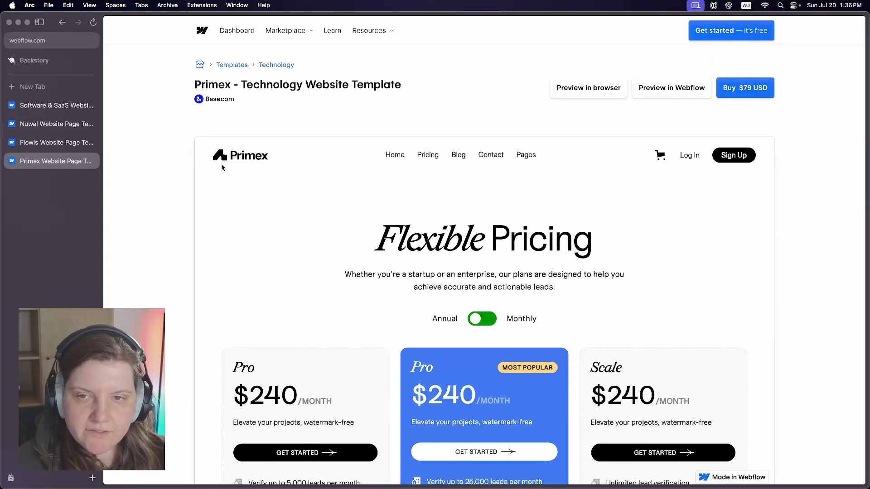
- Return to the Primex preview's homepage and examine its hero and dashboard sections
{"action": "left_click", "coordinate": [242, 155]}
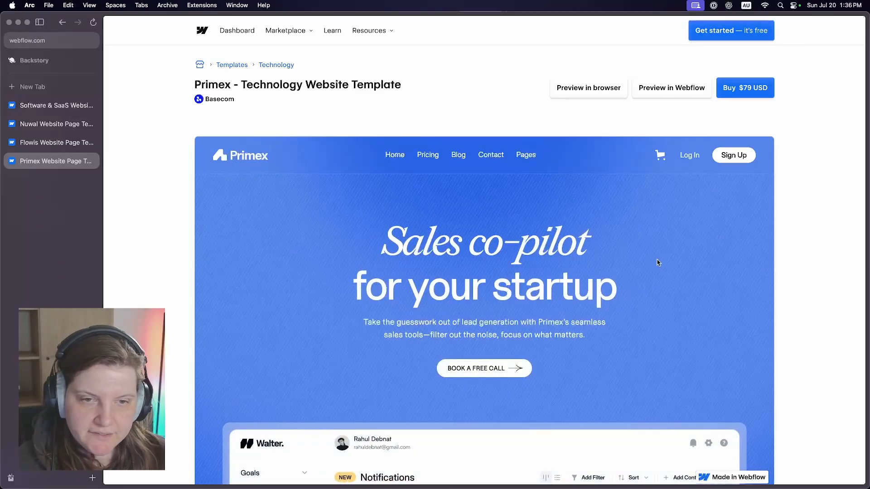
{"action": "scroll", "coordinate": [676, 254], "scroll_direction": "down", "scroll_amount": 15}
{"action": "scroll", "coordinate": [675, 256], "scroll_direction": "down", "scroll_amount": 3}
{"action": "scroll", "coordinate": [676, 256], "scroll_direction": "up", "scroll_amount": 12}
{"action": "scroll", "coordinate": [676, 256], "scroll_direction": "down", "scroll_amount": 5}
{"action": "scroll", "coordinate": [676, 256], "scroll_direction": "down", "scroll_amount": 1}
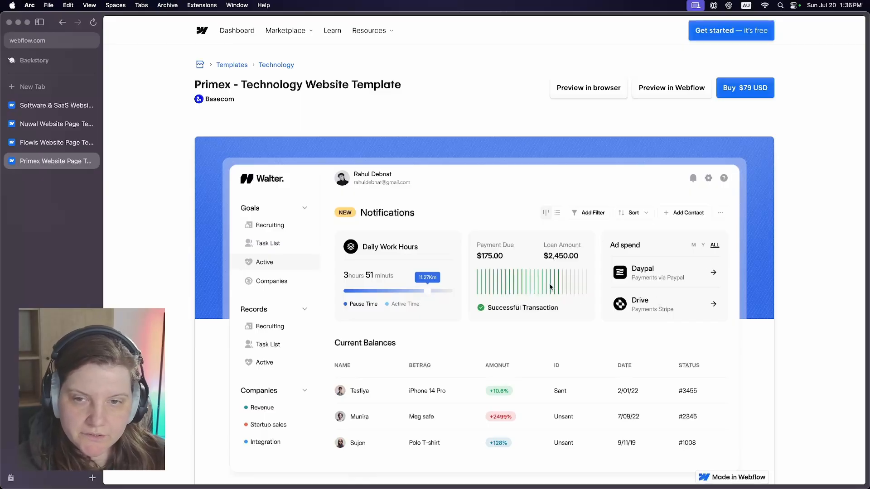
{"action": "scroll", "coordinate": [551, 288], "scroll_direction": "up", "scroll_amount": 8}
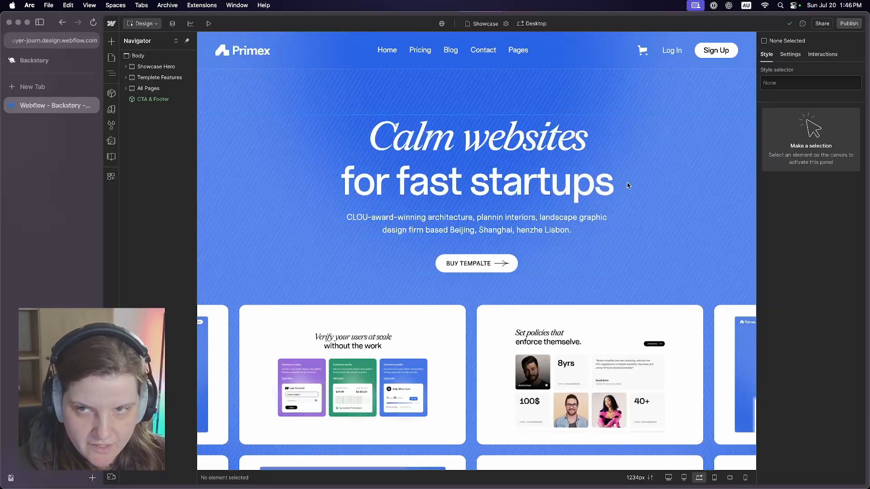
- Open the Homepage 01 page from the site's static pages
{"action": "key", "text": "p"}
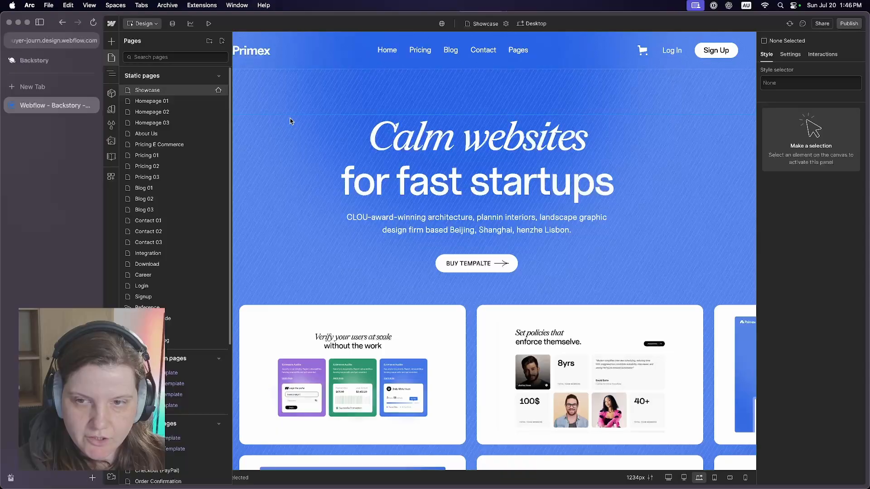
{"action": "left_click", "coordinate": [173, 103]}
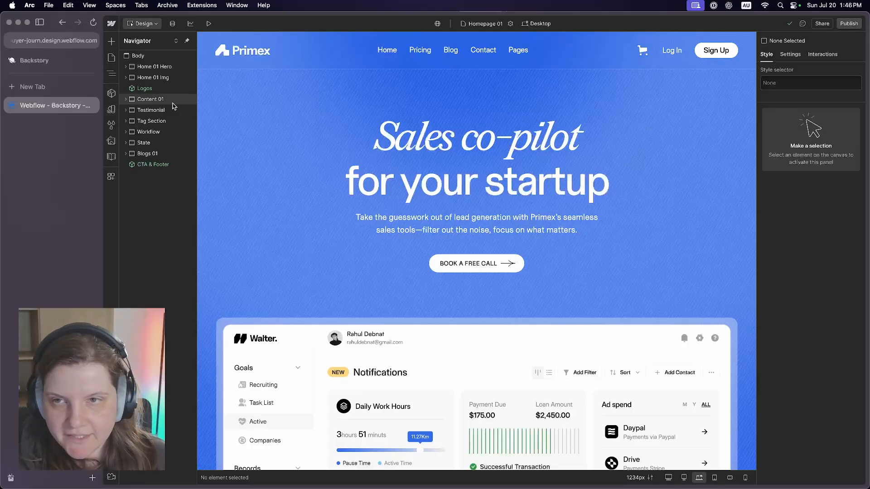
- Create a page folder named Primex Template with no parent folder and move the template's pages into it
{"action": "left_click", "coordinate": [111, 57]}
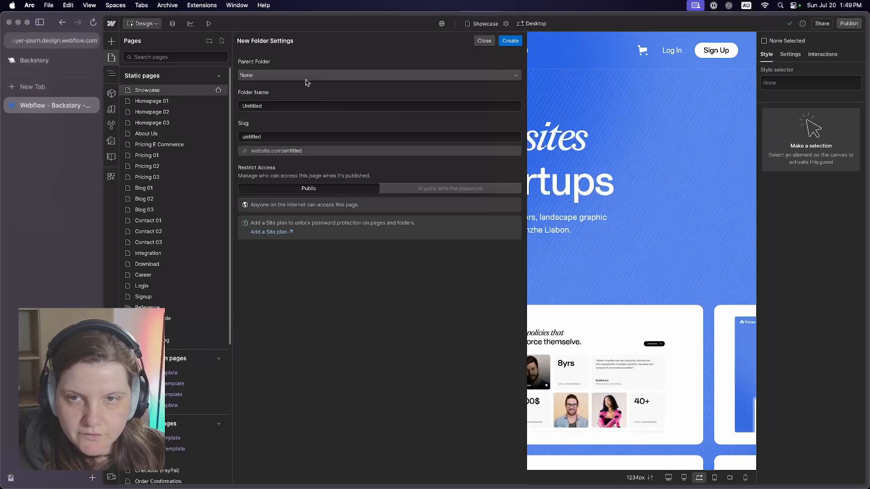
{"action": "left_click", "coordinate": [297, 75]}
{"action": "left_click", "coordinate": [292, 89]}
{"action": "double_click", "coordinate": [288, 109]}
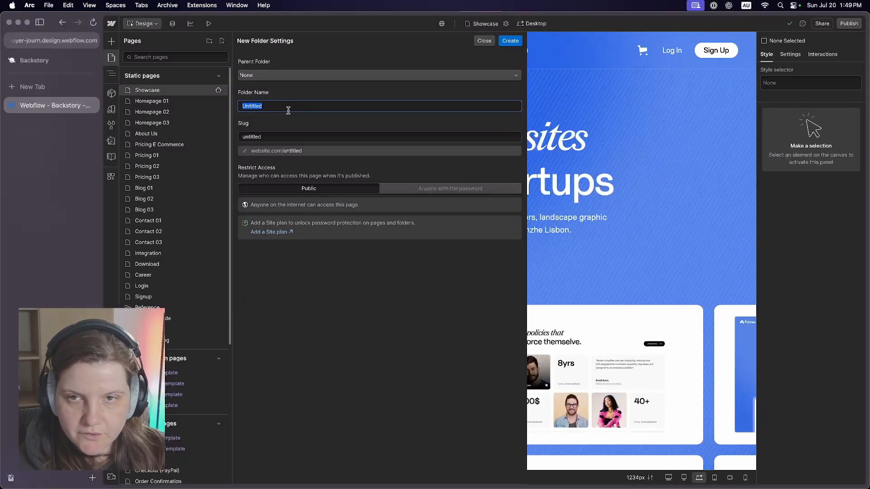
{"action": "type", "text": "Prime"}
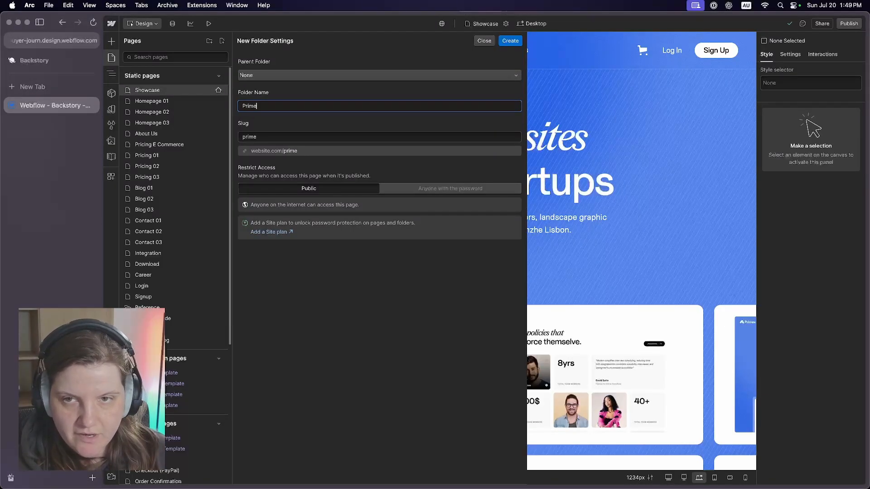
{"action": "type", "text": "x Template"}
{"action": "left_click", "coordinate": [510, 41]}
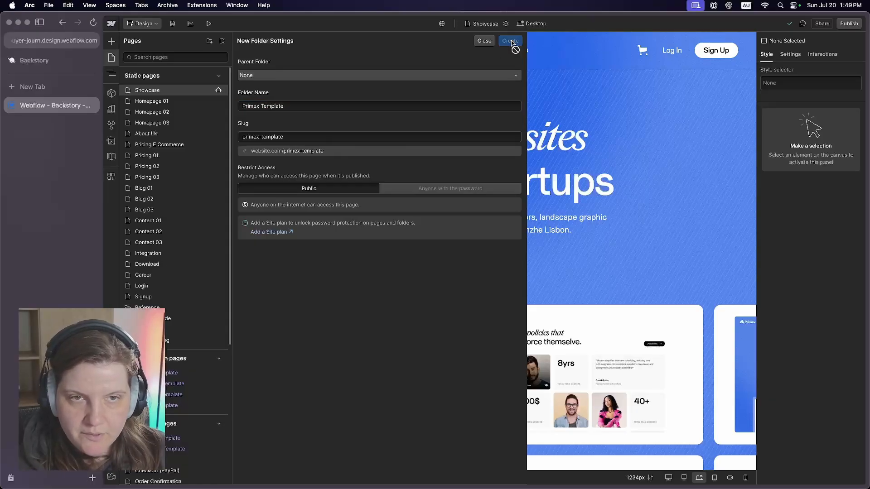
{"action": "left_click_drag", "start_coordinate": [121, 101], "coordinate": [128, 329]}
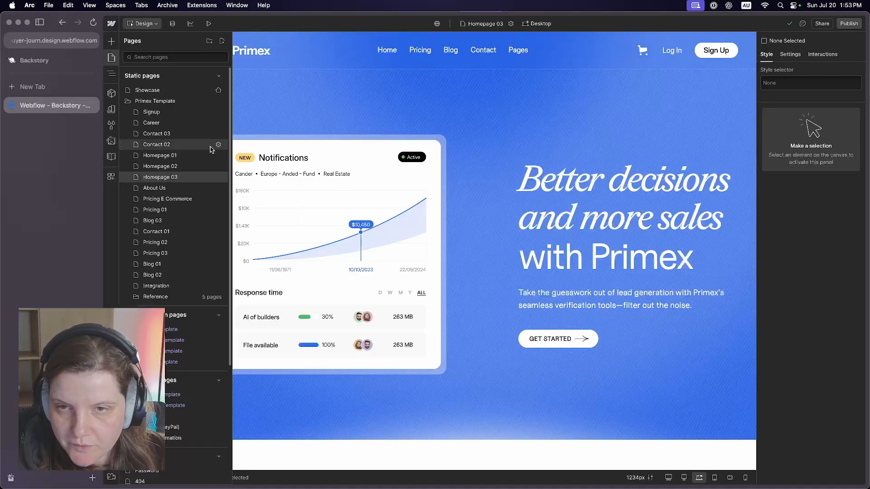
- Review the page settings of Homepage 01 and close them
{"action": "left_click", "coordinate": [219, 156]}
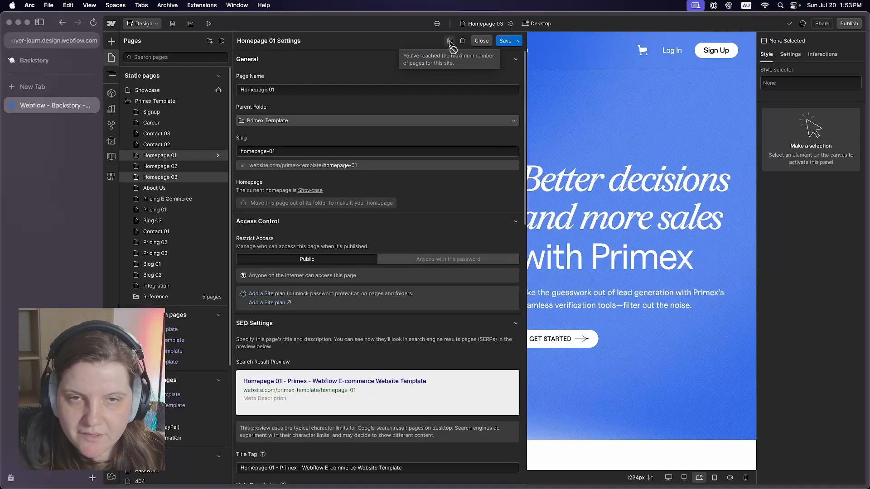
{"action": "left_click", "coordinate": [482, 41]}
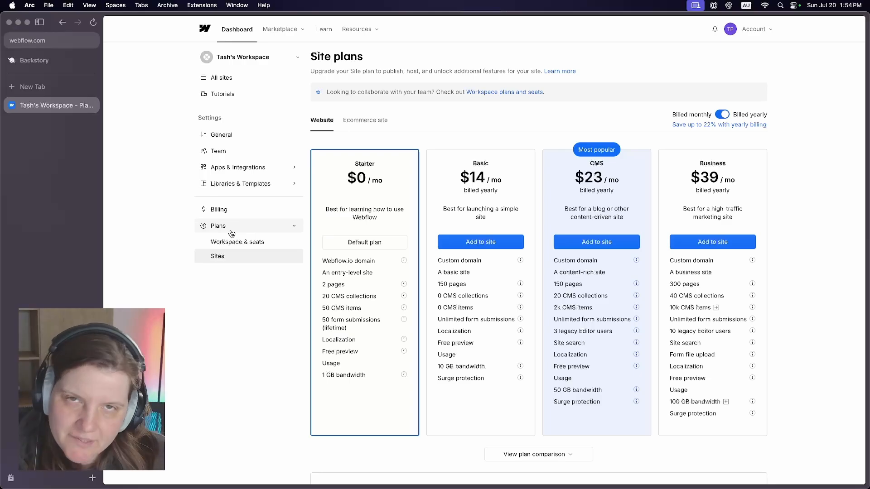
- Compare the workspace and site plans and add the yearly-billed CMS plan to the site
{"action": "left_click", "coordinate": [231, 244]}
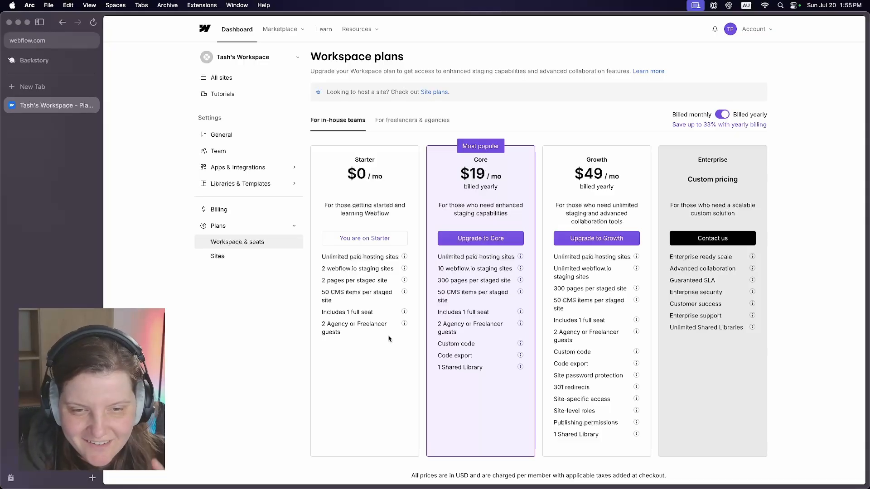
{"action": "left_click", "coordinate": [234, 257]}
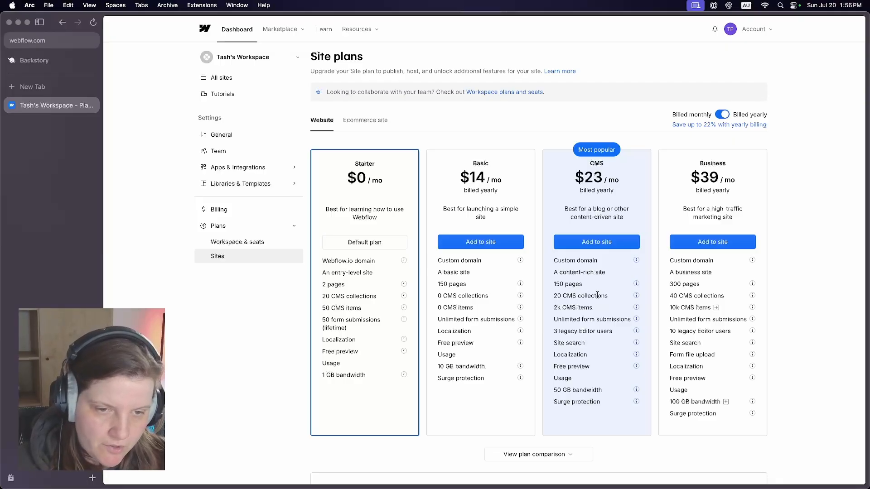
{"action": "left_click", "coordinate": [597, 242]}
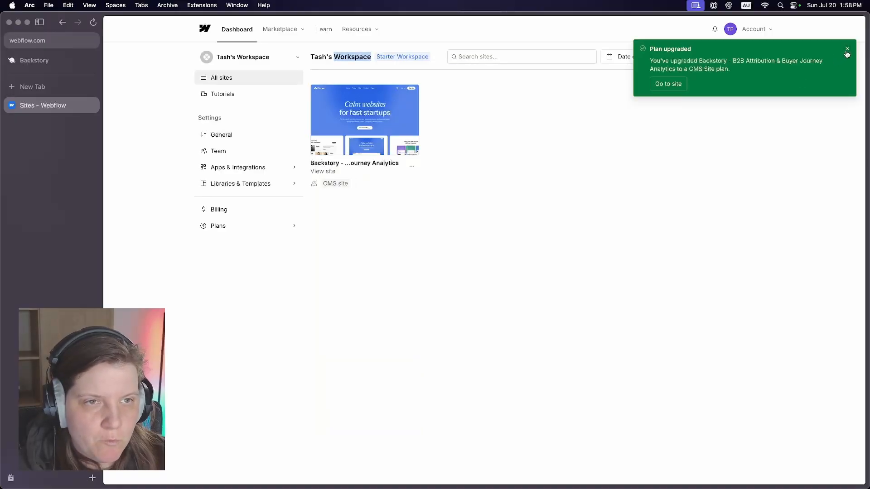
{"action": "left_click", "coordinate": [845, 53]}
- Rename the workspace to Backstory Analytics in its general settings and save the change
{"action": "left_click", "coordinate": [221, 134]}
{"action": "left_click", "coordinate": [342, 154]}
{"action": "key", "text": "BackSpace"}
{"action": "key", "text": "BackSpace"}
{"action": "key", "text": "BackSpace"}
{"action": "key", "text": "BackSpace"}
{"action": "key", "text": "BackSpace"}
{"action": "key", "text": "BackSpace"}
{"action": "type", "text": "Backstory Analytics"}
{"action": "left_click", "coordinate": [755, 120]}
- Open the Backstory site for designing and display its list of pages
{"action": "left_click", "coordinate": [224, 82]}
{"action": "left_click", "coordinate": [363, 123]}
{"action": "left_click", "coordinate": [111, 59]}
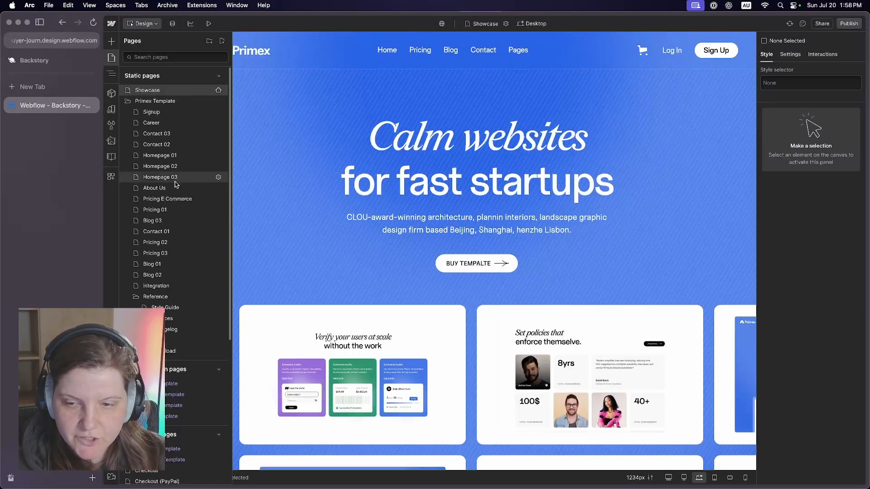
- Duplicate the Homepage 01 page and open the settings of the Primex Template folder
{"action": "scroll", "coordinate": [190, 221], "scroll_direction": "down", "scroll_amount": 1}
{"action": "scroll", "coordinate": [191, 221], "scroll_direction": "down", "scroll_amount": 3}
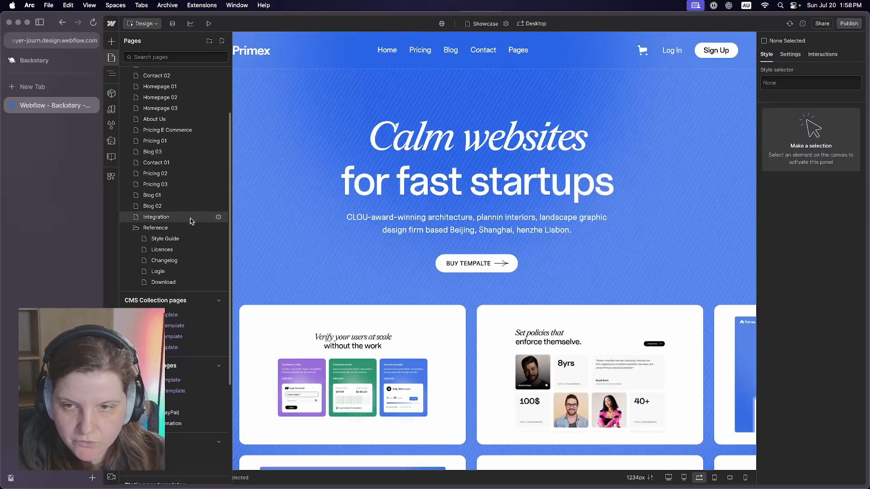
{"action": "scroll", "coordinate": [191, 219], "scroll_direction": "up", "scroll_amount": 4}
{"action": "left_click", "coordinate": [219, 155]}
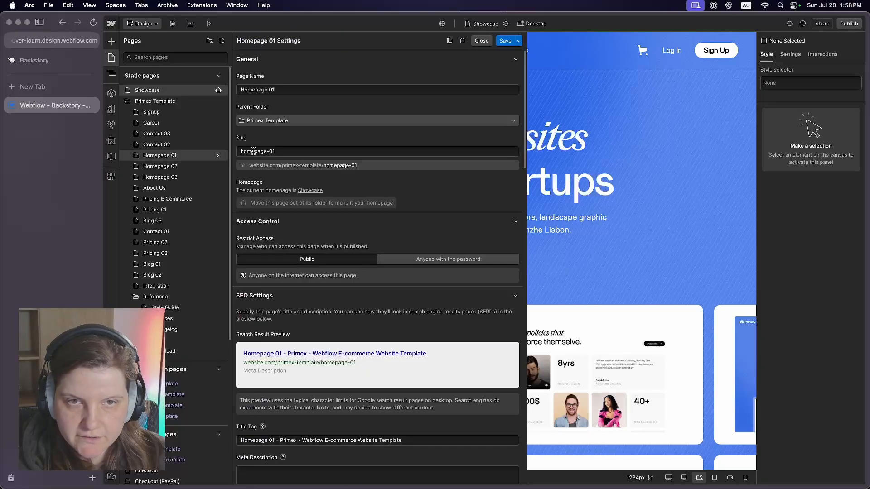
{"action": "left_click", "coordinate": [458, 41]}
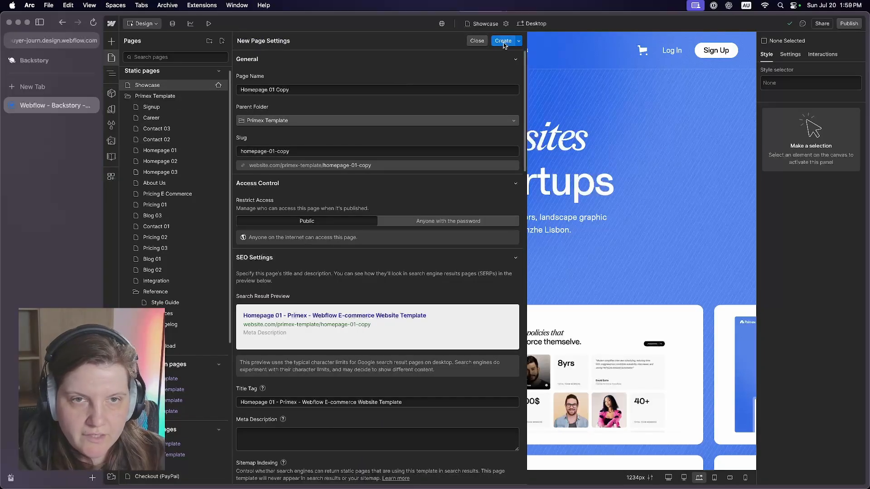
{"action": "left_click", "coordinate": [503, 41]}
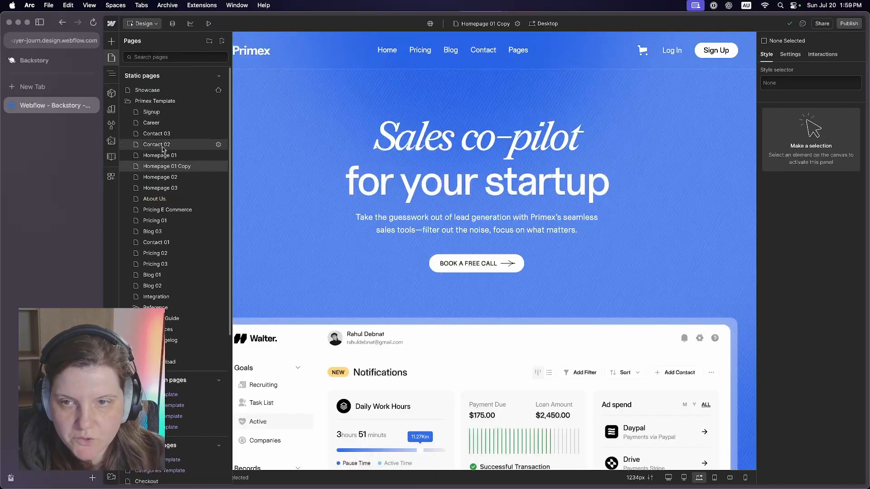
{"action": "left_click", "coordinate": [217, 101]}
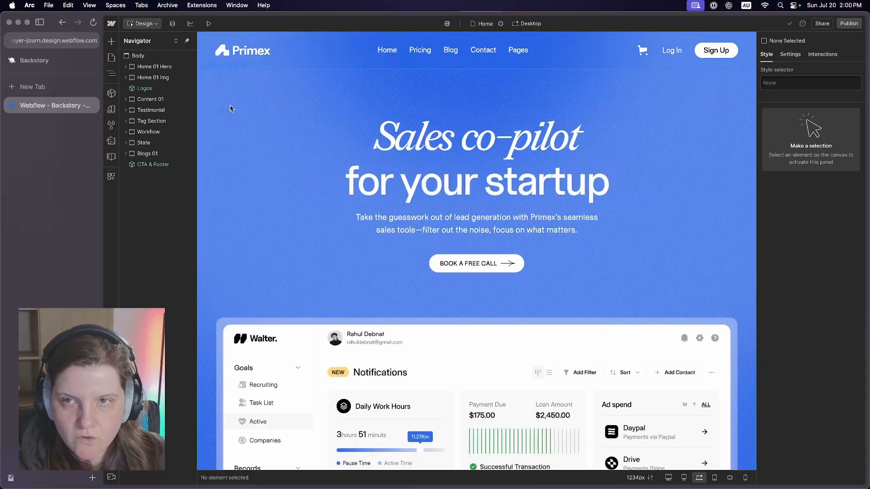
- Select the Pattarn Wrapper in the hero section of the Home page
{"action": "left_click", "coordinate": [111, 58]}
{"action": "left_click", "coordinate": [277, 107]}
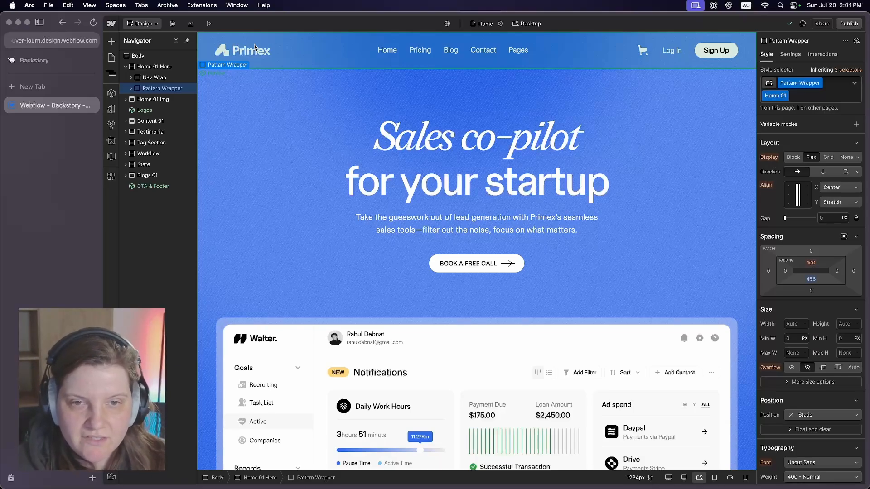
- Switch to Canva in a new browser tab and search its templates for "logo"
{"action": "key", "text": "super+t"}
{"action": "type", "text": "canva.com"}
{"action": "key", "text": "Return"}
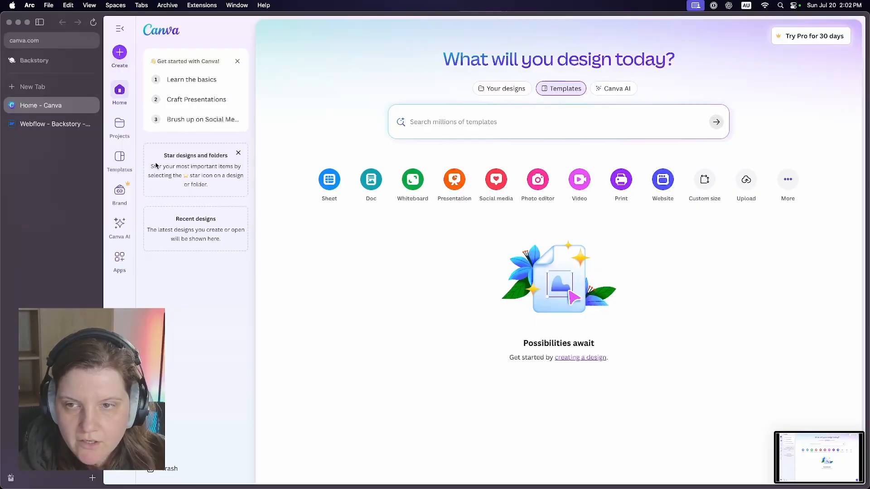
{"action": "left_click", "coordinate": [120, 158]}
{"action": "type", "text": "logo"}
{"action": "key", "text": "Return"}
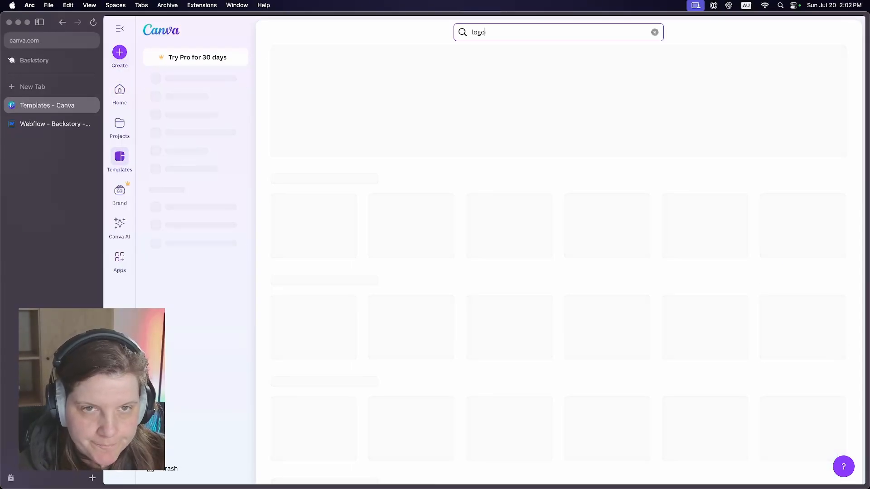
{"action": "left_click", "coordinate": [400, 58]}
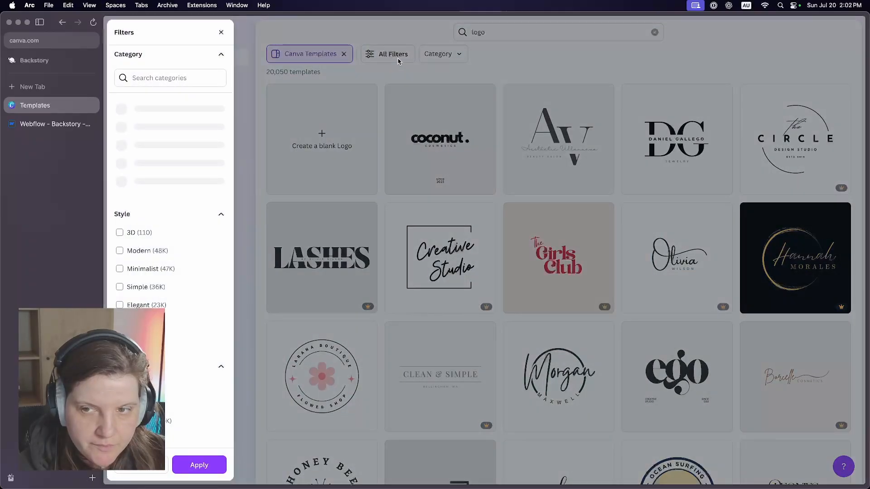
{"action": "scroll", "coordinate": [195, 145], "scroll_direction": "down", "scroll_amount": 5}
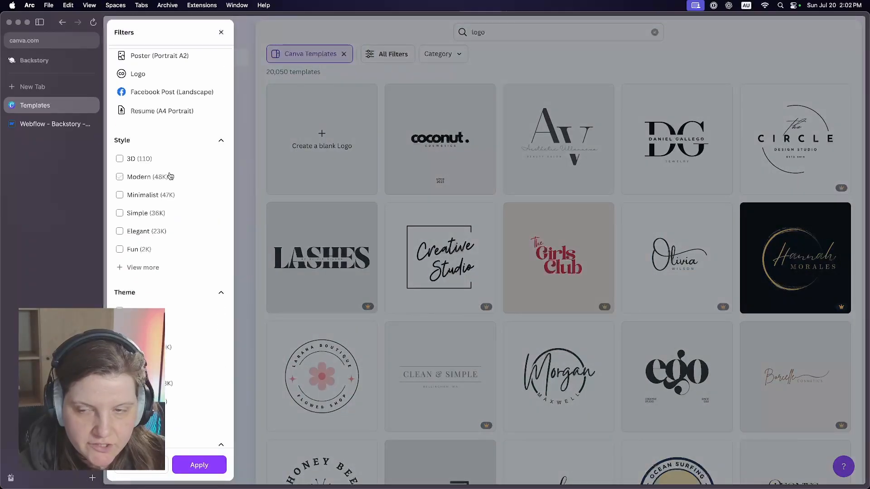
{"action": "scroll", "coordinate": [167, 181], "scroll_direction": "down", "scroll_amount": 2}
{"action": "left_click", "coordinate": [152, 193]}
- Choose the Black White Modern Simple Playful Feminine Bold Podcast Logo template for editing
{"action": "scroll", "coordinate": [152, 199], "scroll_direction": "down", "scroll_amount": 1}
{"action": "left_click", "coordinate": [151, 199]}
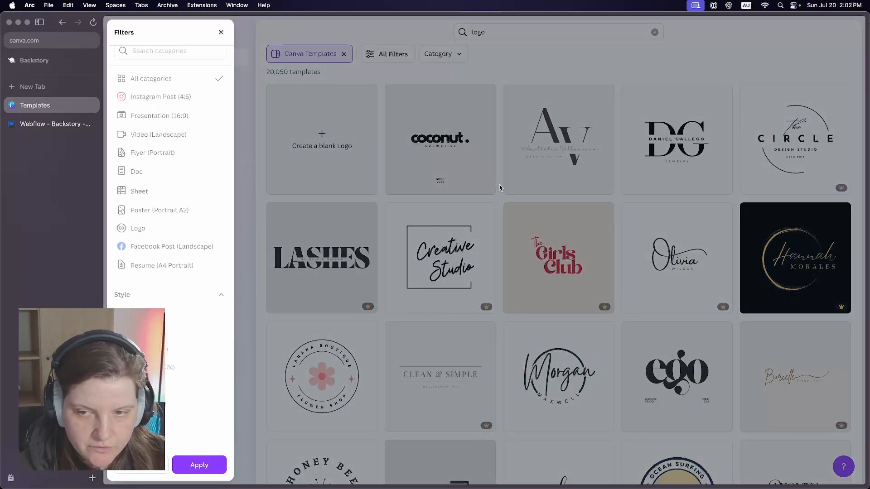
{"action": "left_click", "coordinate": [480, 197]}
{"action": "scroll", "coordinate": [599, 105], "scroll_direction": "down", "scroll_amount": 4}
{"action": "left_click", "coordinate": [582, 182]}
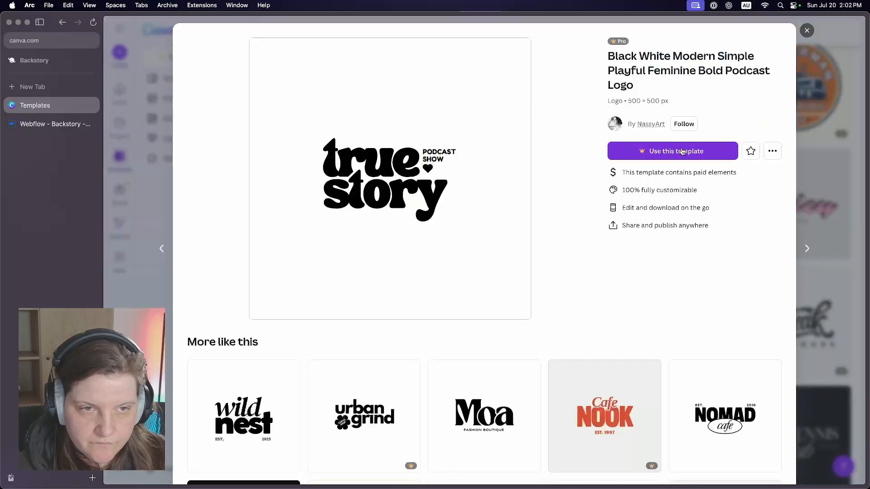
{"action": "left_click", "coordinate": [682, 152]}
- Begin the free Canva Pro trial with credit or debit card as the payment method
{"action": "left_click", "coordinate": [353, 292]}
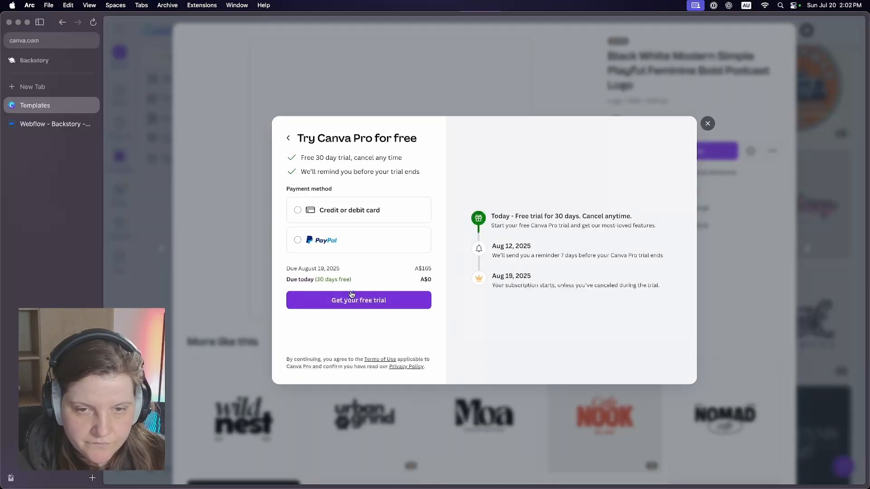
{"action": "left_click", "coordinate": [342, 218]}
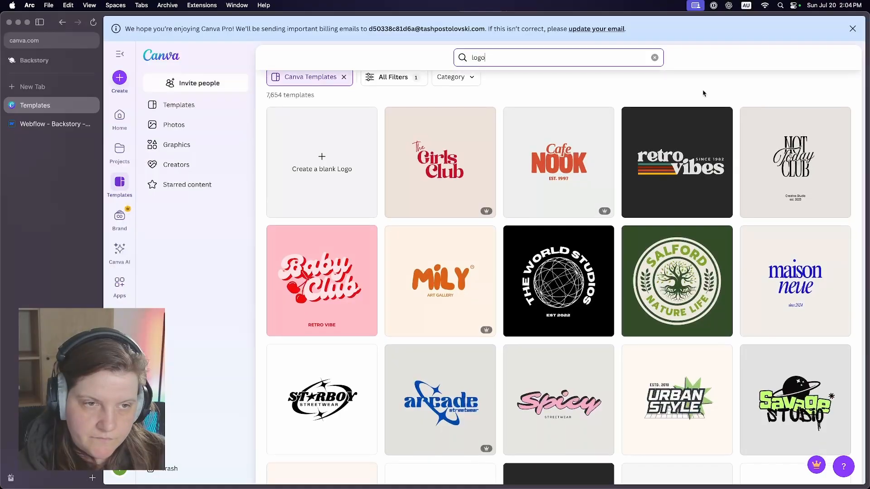
{"action": "scroll", "coordinate": [703, 91], "scroll_direction": "down", "scroll_amount": 5}
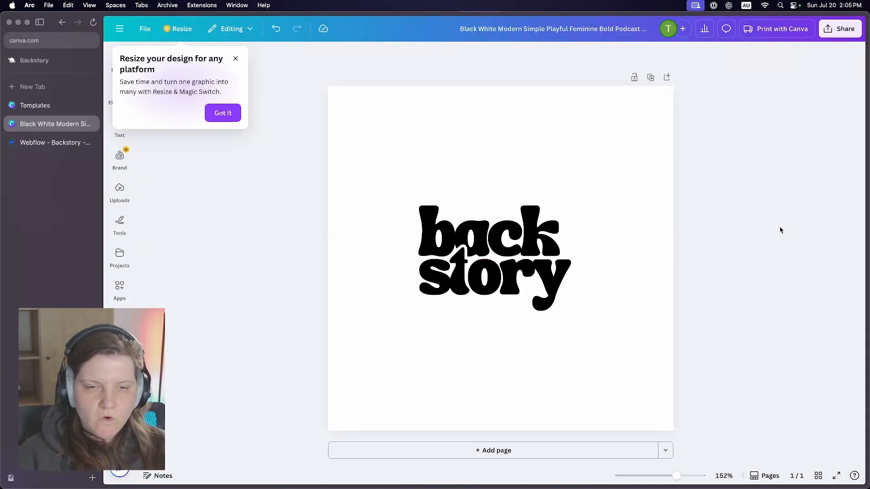
- Check the "back" text in the podcast logo design and dismiss the tip about resizing the design
{"action": "left_click", "coordinate": [483, 228]}
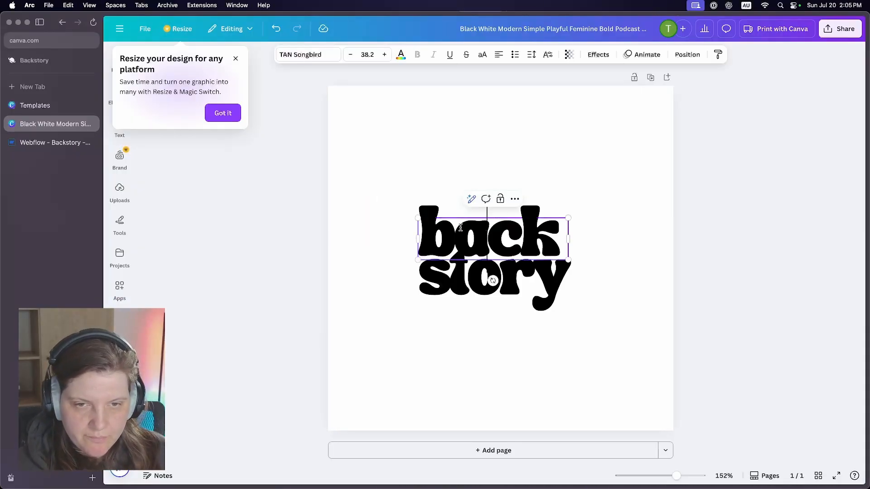
{"action": "left_click", "coordinate": [309, 268]}
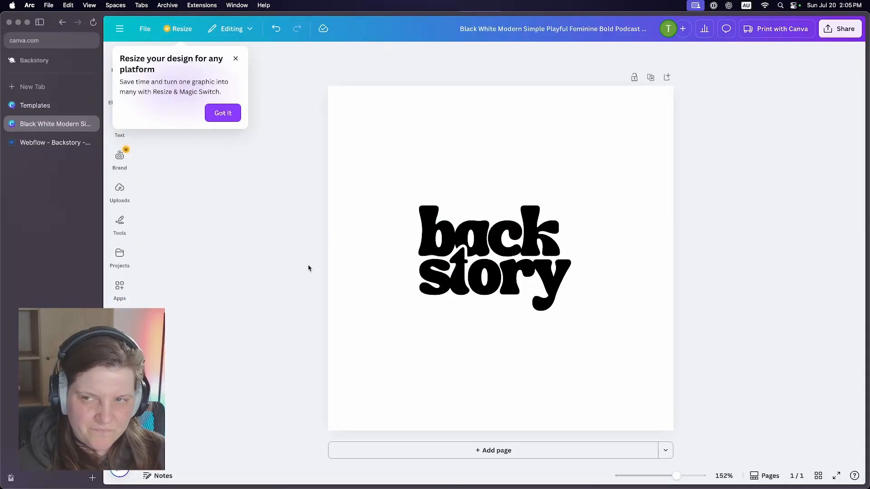
{"action": "left_click", "coordinate": [236, 58]}
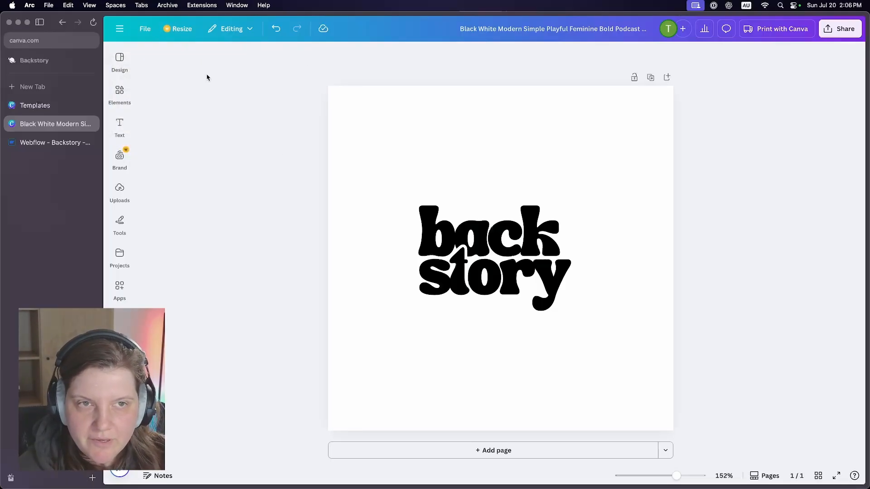
- Return to the logo template results and look through the filters and designs for another logo candidate
{"action": "key", "text": "super+bracketleft"}
{"action": "left_click", "coordinate": [392, 79]}
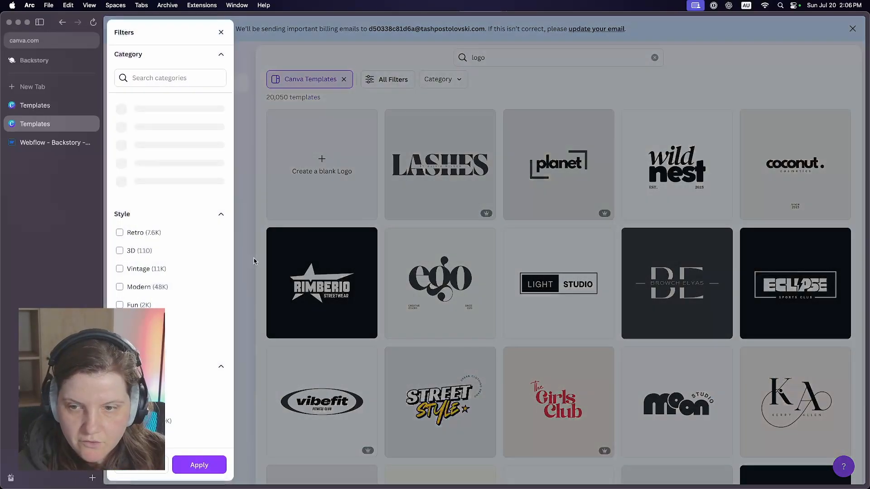
{"action": "scroll", "coordinate": [185, 302], "scroll_direction": "down", "scroll_amount": 3}
{"action": "scroll", "coordinate": [156, 271], "scroll_direction": "down", "scroll_amount": 9}
{"action": "scroll", "coordinate": [155, 267], "scroll_direction": "up", "scroll_amount": 6}
{"action": "scroll", "coordinate": [155, 265], "scroll_direction": "up", "scroll_amount": 2}
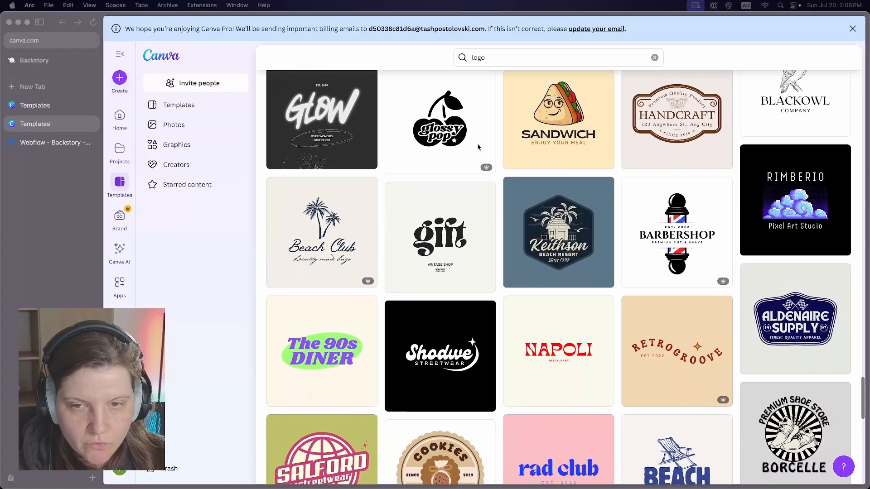
{"action": "scroll", "coordinate": [478, 146], "scroll_direction": "down", "scroll_amount": 7}
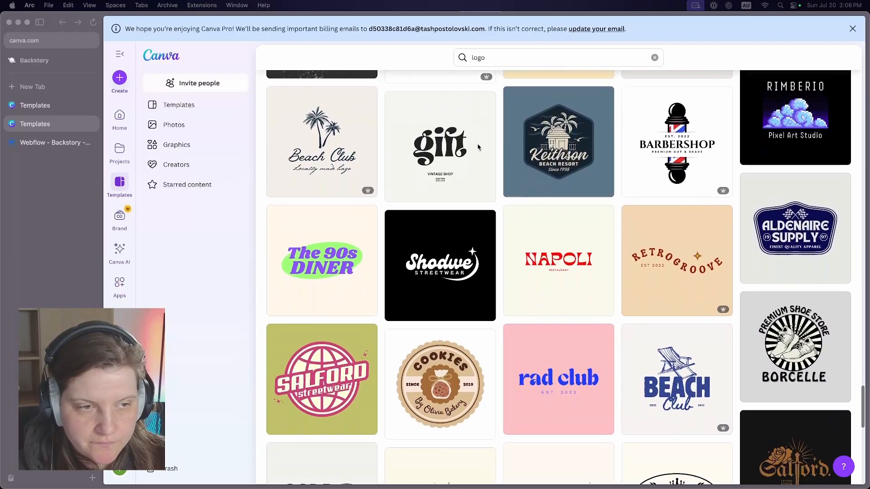
{"action": "scroll", "coordinate": [478, 146], "scroll_direction": "down", "scroll_amount": 5}
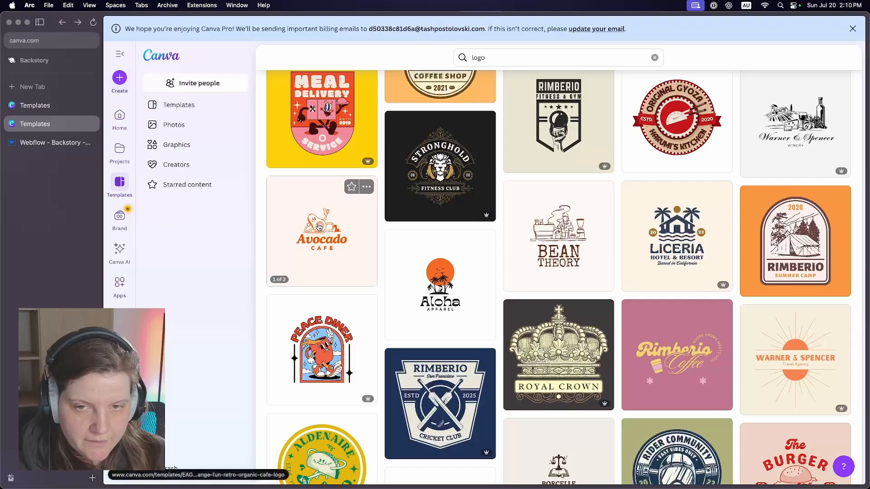
- Try customizing the Orange Fun Retro Organic Cafe Logo template with the texts "Backstory" and "ANALYTICS"
{"action": "left_click", "coordinate": [318, 227]}
{"action": "left_click", "coordinate": [681, 128]}
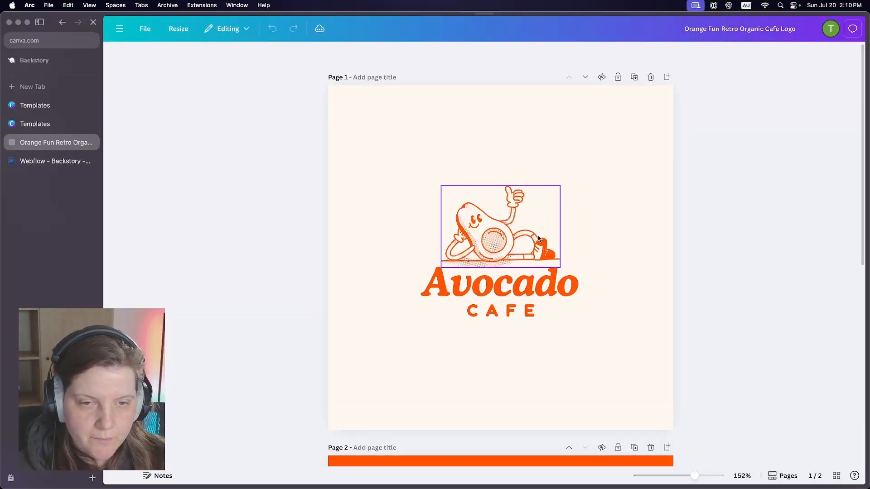
{"action": "left_click", "coordinate": [511, 274]}
{"action": "left_click", "coordinate": [511, 273]}
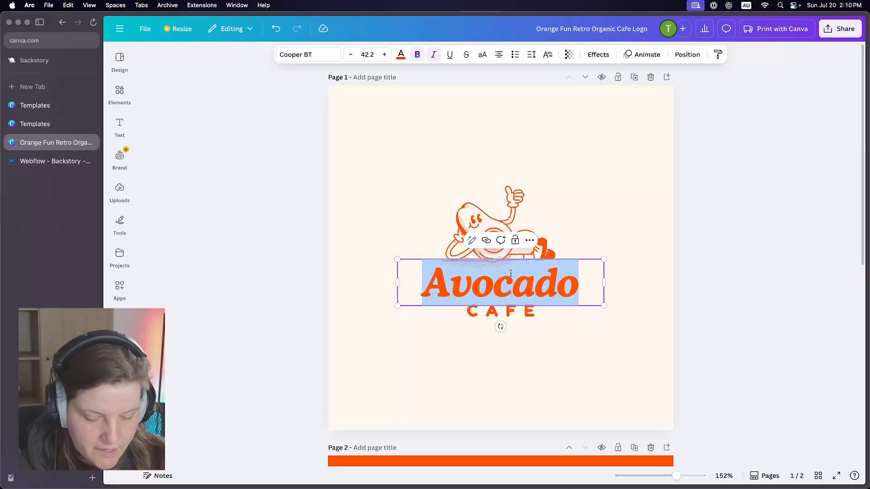
{"action": "type", "text": "Backstory"}
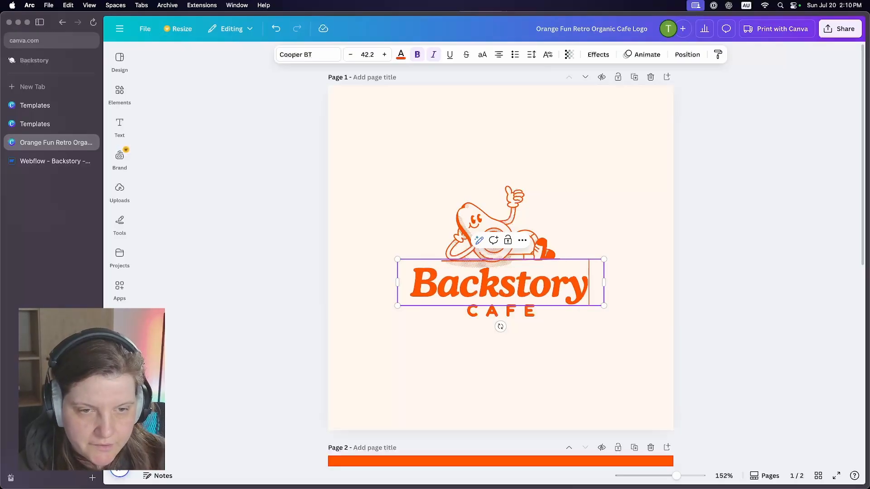
{"action": "left_click", "coordinate": [501, 313]}
{"action": "left_click", "coordinate": [501, 312]}
{"action": "type", "text": "ANALYTICS"}
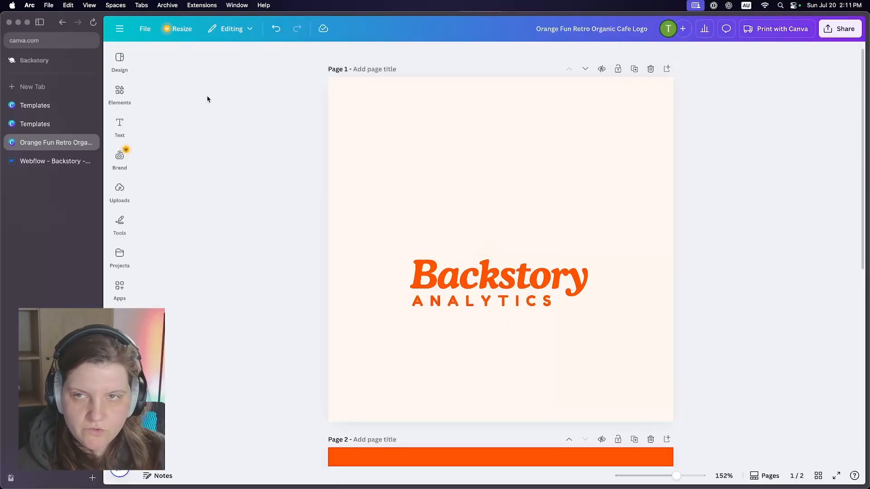
{"action": "key", "text": "super+w"}
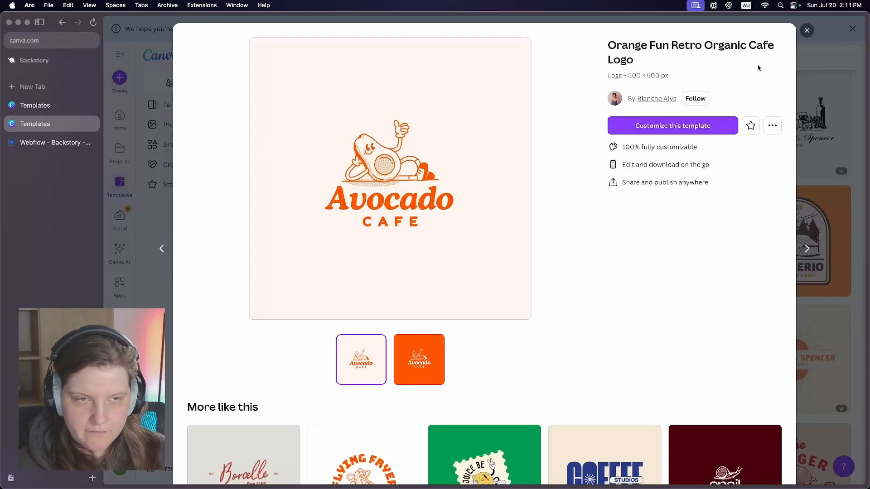
{"action": "left_click", "coordinate": [807, 30]}
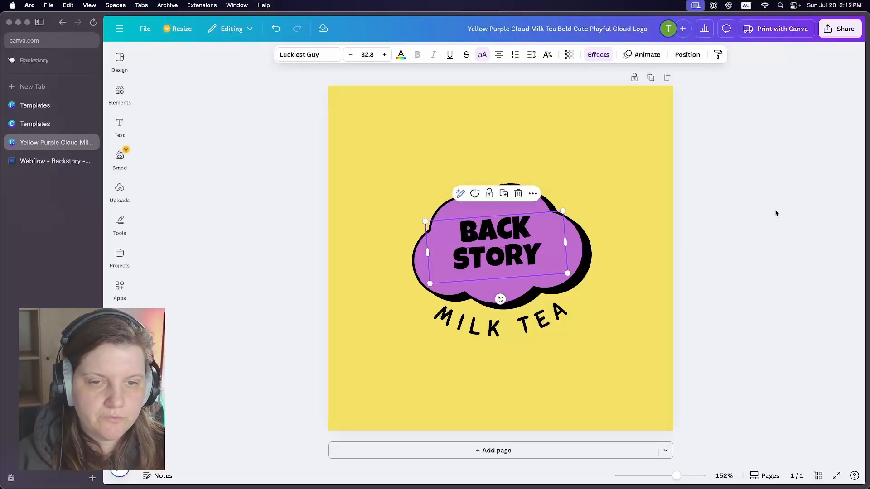
{"action": "left_click", "coordinate": [776, 214]}
{"action": "left_click", "coordinate": [513, 244]}
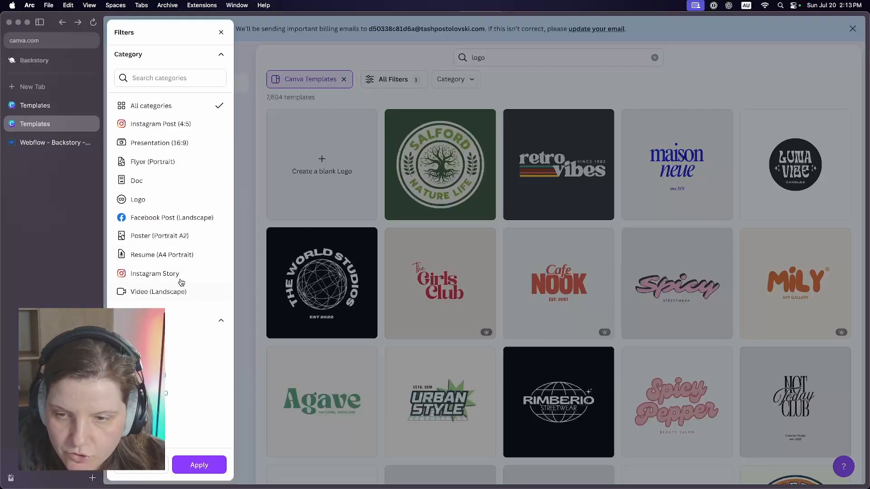
{"action": "scroll", "coordinate": [181, 283], "scroll_direction": "down", "scroll_amount": 3}
{"action": "left_click", "coordinate": [166, 267]}
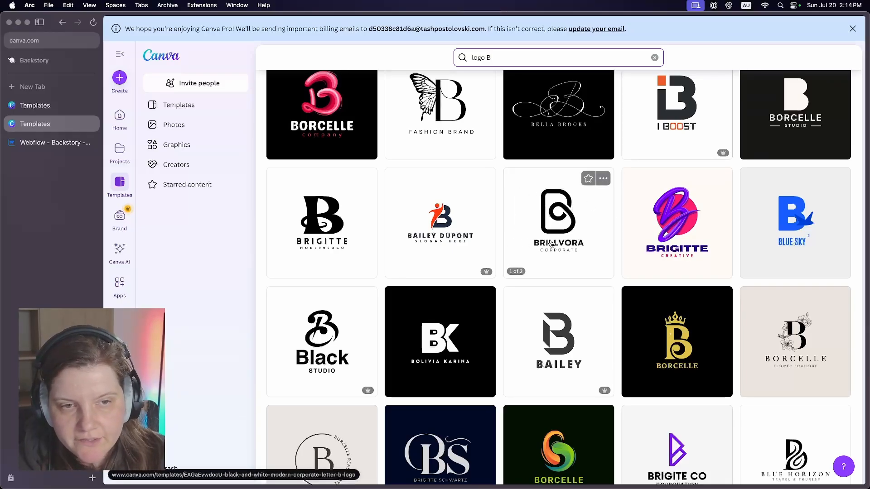
- Open the Brillvora letter B logo template separately and browse the "logo B" results for more lettermark ideas
{"action": "left_click", "coordinate": [547, 227], "text": "super"}
{"action": "scroll", "coordinate": [564, 213], "scroll_direction": "down", "scroll_amount": 2}
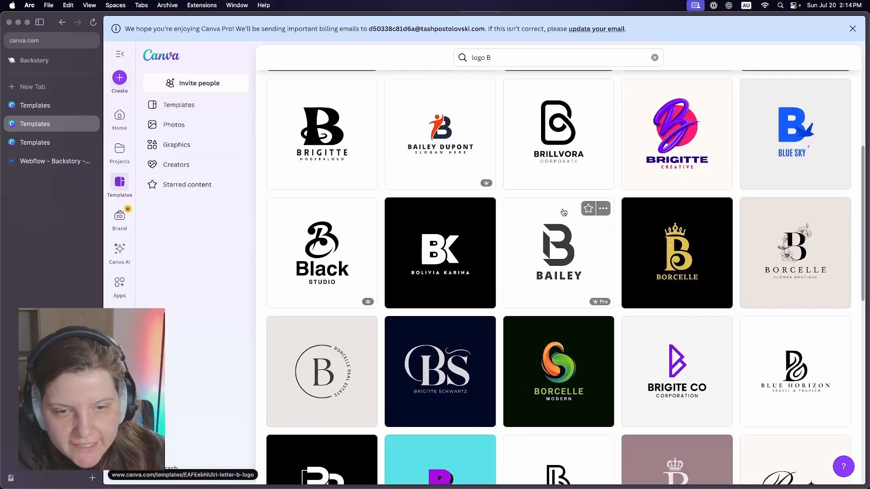
{"action": "scroll", "coordinate": [564, 212], "scroll_direction": "down", "scroll_amount": 5}
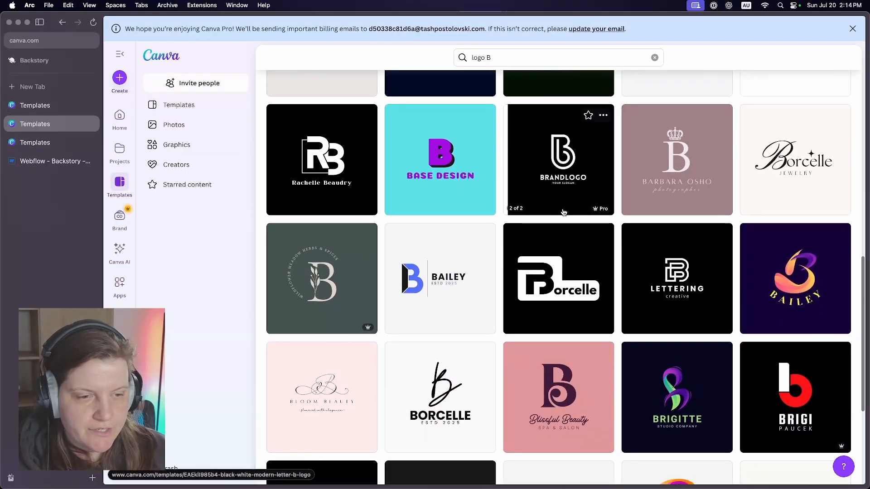
{"action": "scroll", "coordinate": [564, 213], "scroll_direction": "down", "scroll_amount": 3}
{"action": "scroll", "coordinate": [564, 213], "scroll_direction": "down", "scroll_amount": 4}
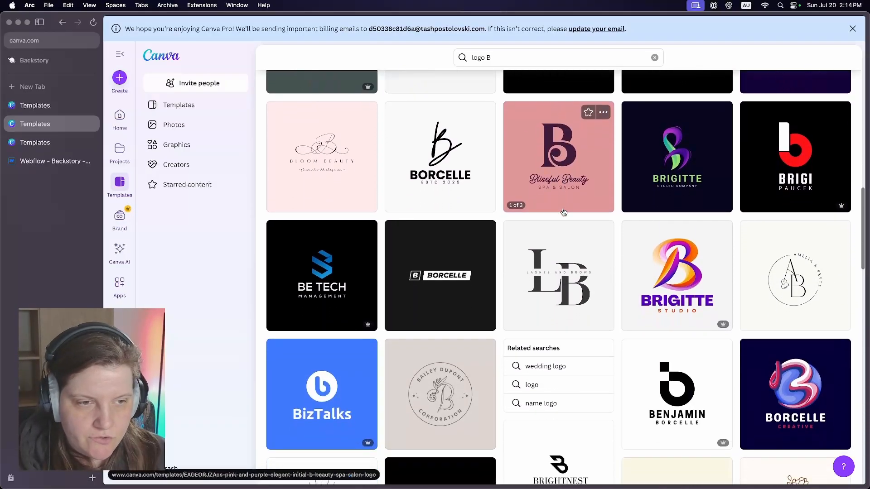
{"action": "scroll", "coordinate": [565, 213], "scroll_direction": "down", "scroll_amount": 6}
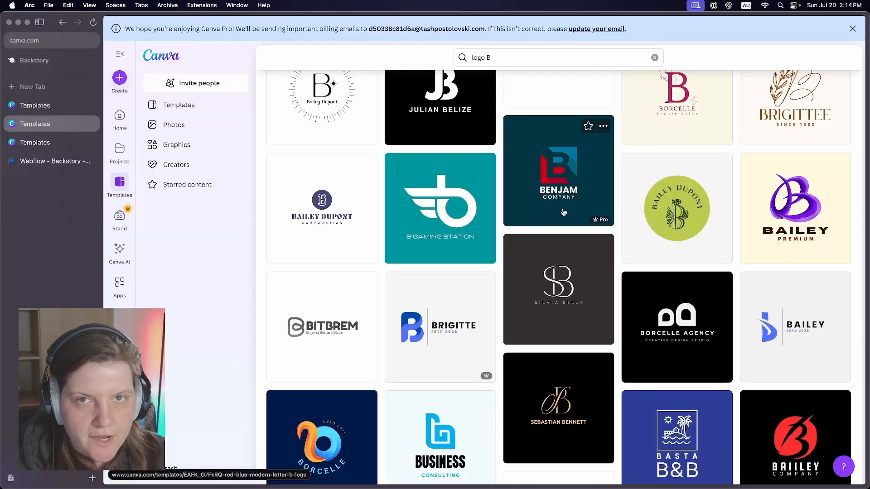
{"action": "scroll", "coordinate": [564, 213], "scroll_direction": "down", "scroll_amount": 5}
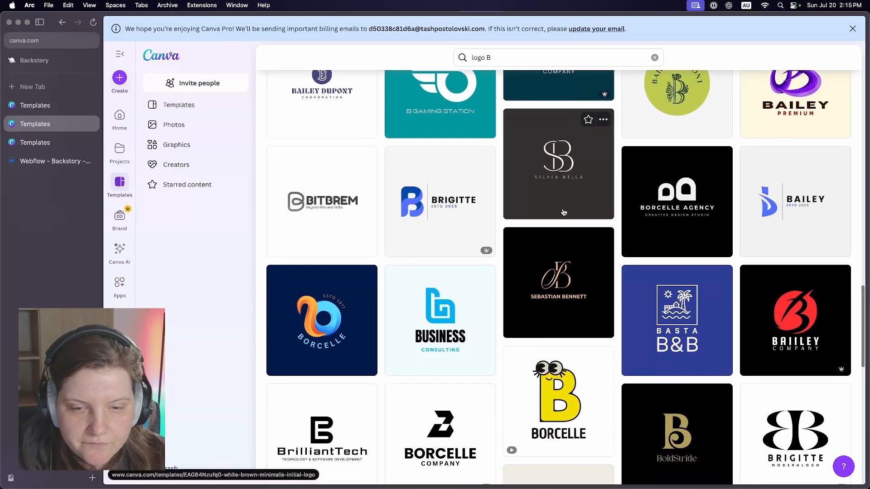
{"action": "scroll", "coordinate": [564, 213], "scroll_direction": "down", "scroll_amount": 6}
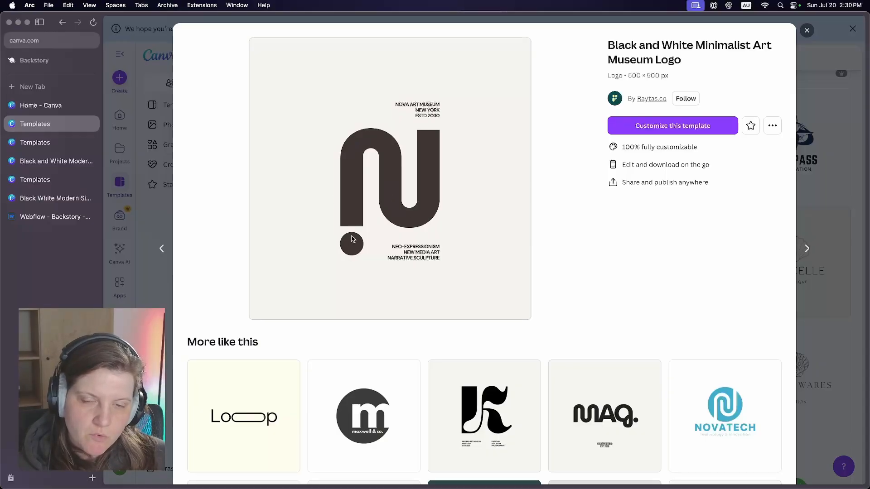
- Delete the small museum text blocks around the N in the Black and White Minimalist Art Museum Logo design
{"action": "left_click", "coordinate": [55, 217]}
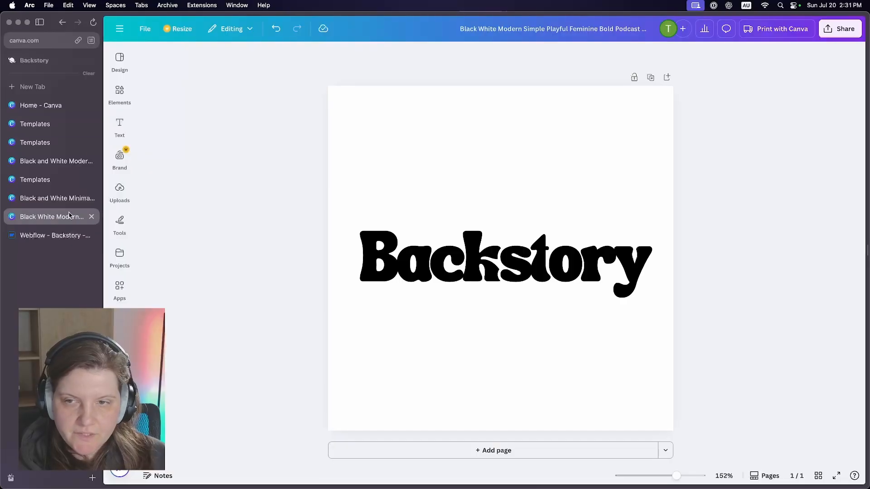
{"action": "left_click", "coordinate": [64, 201]}
{"action": "left_click", "coordinate": [546, 174]}
{"action": "left_click", "coordinate": [547, 174]}
{"action": "key", "text": "Delete"}
{"action": "left_click", "coordinate": [546, 168]}
{"action": "key", "text": "Delete"}
- Scale down the large N shape and its dot to a small icon size
{"action": "left_click", "coordinate": [607, 290]}
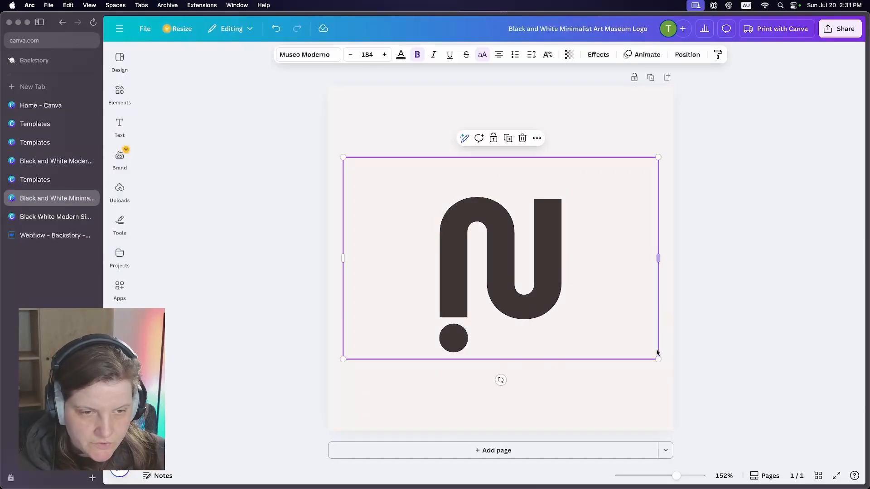
{"action": "left_click_drag", "start_coordinate": [657, 359], "coordinate": [491, 252]}
{"action": "left_click", "coordinate": [453, 339]}
{"action": "left_click_drag", "start_coordinate": [467, 352], "coordinate": [395, 247]}
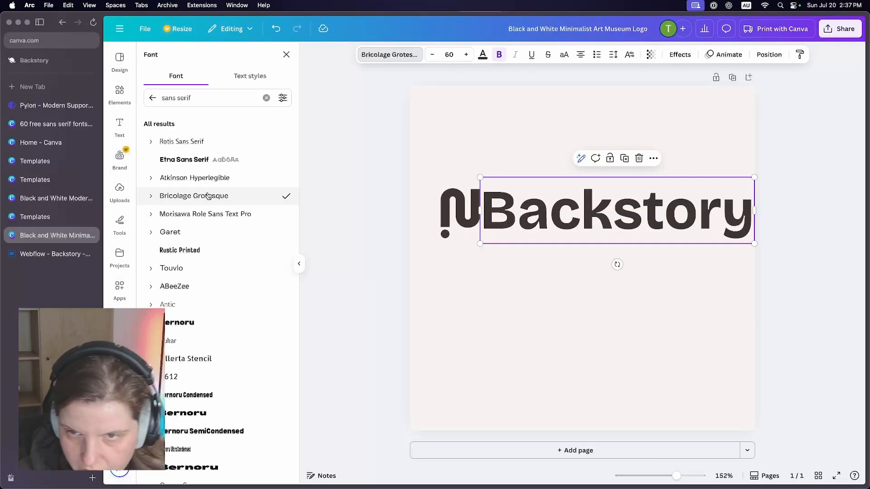
- Apply the Atkinson Hyperlegible font to the Backstory text and rotate the N icon a quarter turn clockwise
{"action": "left_click", "coordinate": [204, 177]}
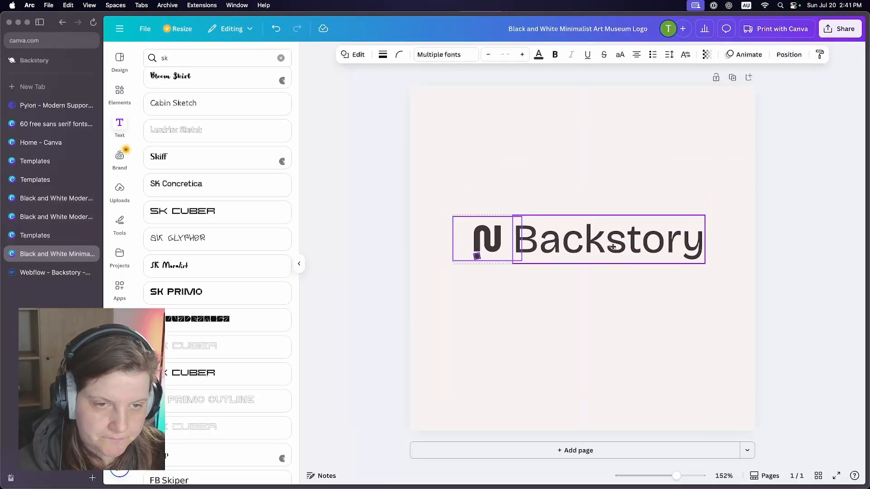
{"action": "left_click", "coordinate": [481, 233]}
{"action": "left_click_drag", "start_coordinate": [491, 281], "coordinate": [349, 238]}
{"action": "left_click", "coordinate": [397, 187]}
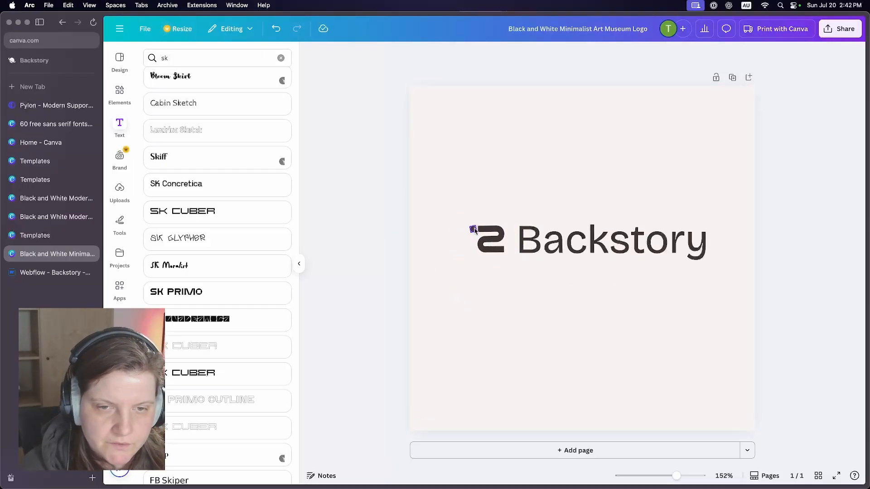
- Place the dot beside the lower end of the rotated N shape and check its alignment up close
{"action": "left_click", "coordinate": [505, 246]}
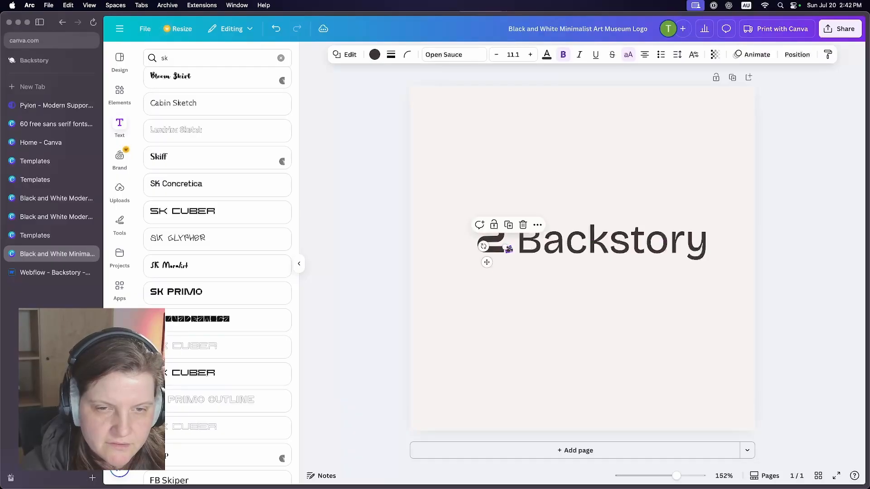
{"action": "left_click", "coordinate": [377, 258]}
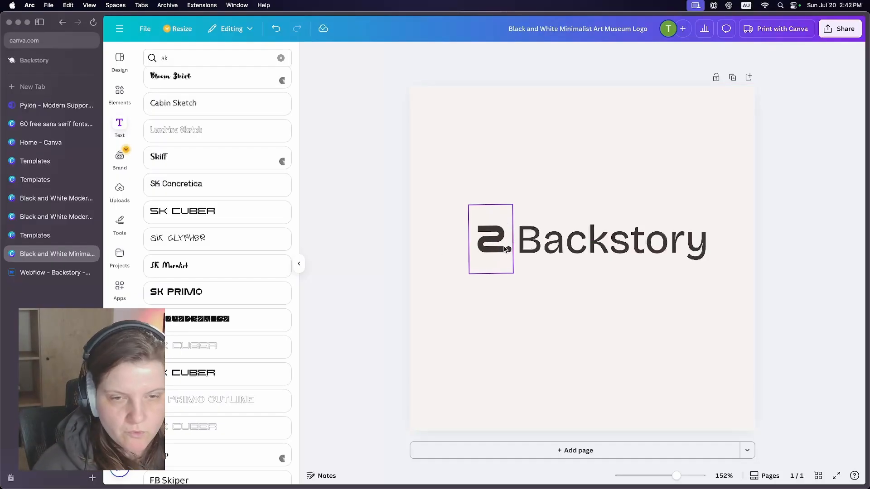
{"action": "scroll", "coordinate": [507, 249], "scroll_direction": "up", "scroll_amount": 10}
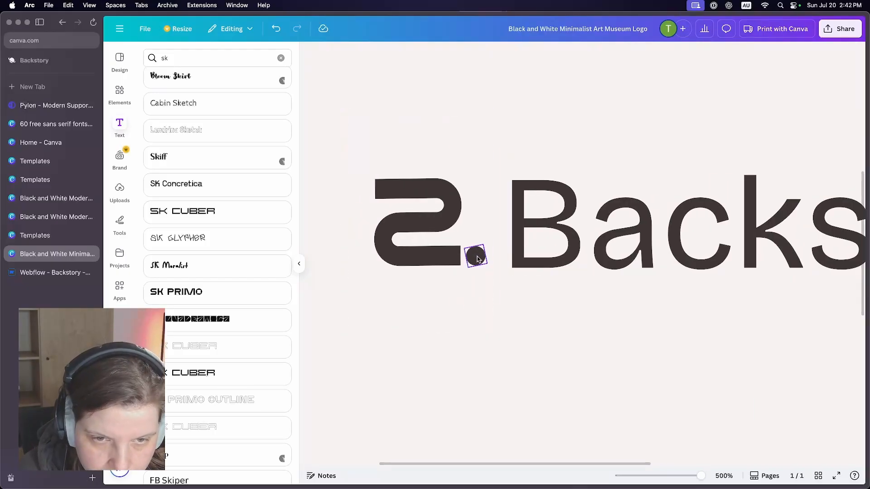
{"action": "right_click", "coordinate": [477, 259]}
{"action": "left_click", "coordinate": [444, 306]}
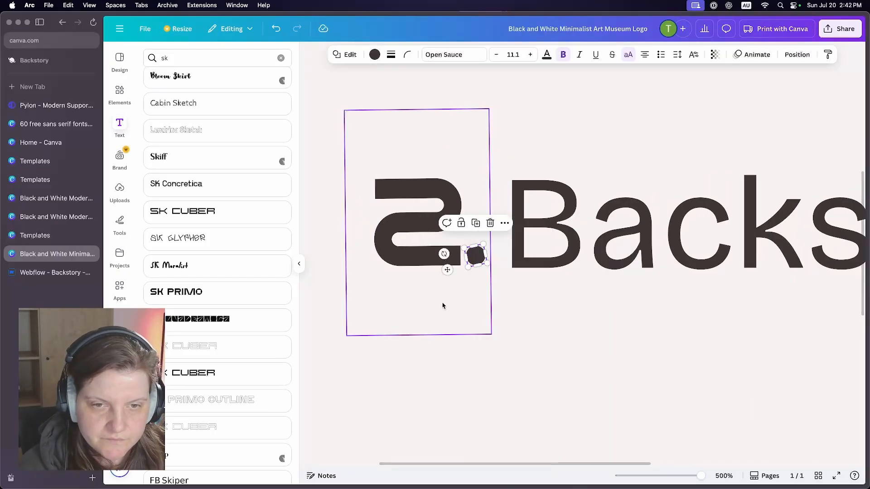
{"action": "left_click", "coordinate": [509, 287]}
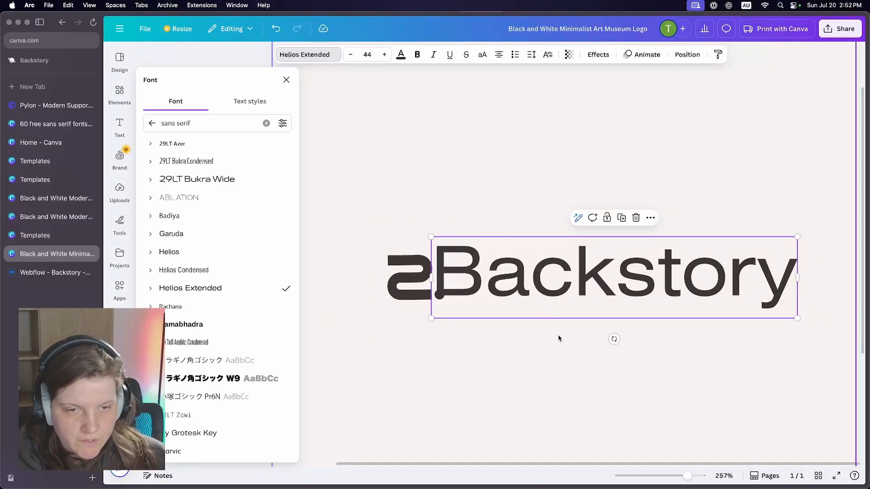
- Make the Backstory text bold and adjust its position beside the icon and dot
{"action": "left_click", "coordinate": [559, 338]}
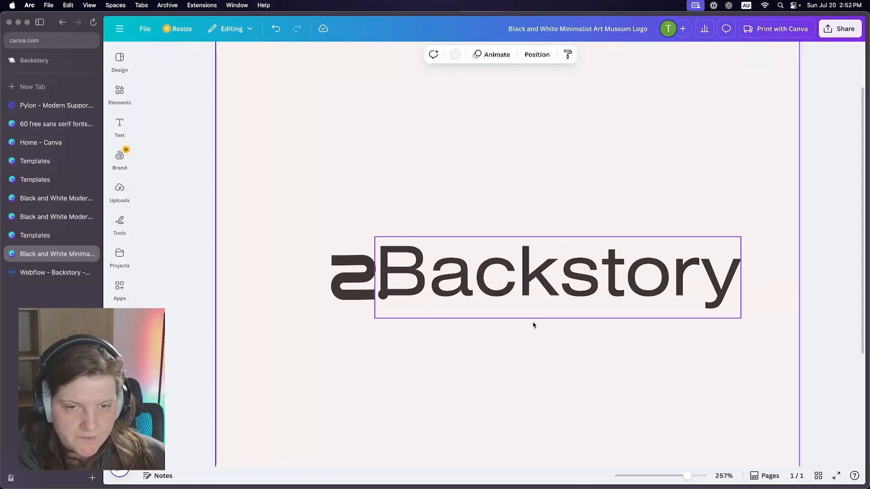
{"action": "left_click", "coordinate": [497, 292]}
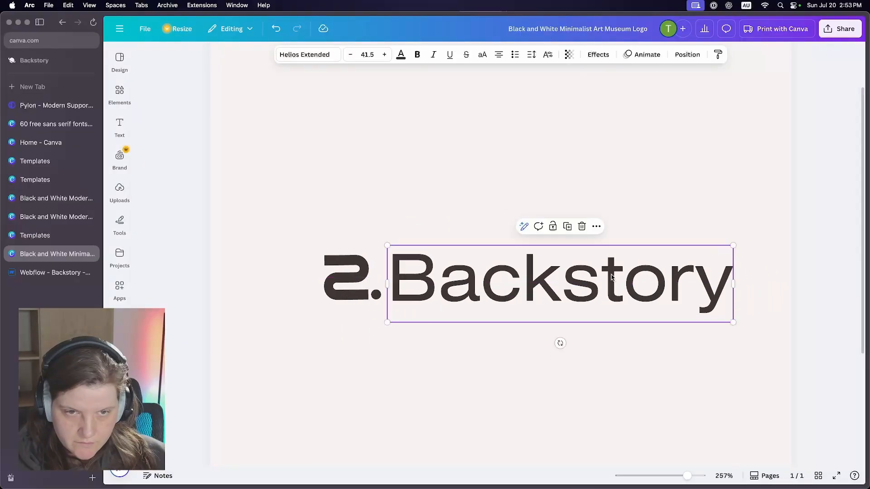
{"action": "left_click", "coordinate": [419, 60]}
{"action": "mouse_move", "coordinate": [473, 285]}
{"action": "left_mouse_down"}
{"action": "mouse_move", "coordinate": [503, 285]}
{"action": "mouse_move", "coordinate": [490, 285]}
{"action": "left_mouse_up"}
{"action": "left_click_drag", "start_coordinate": [762, 386], "coordinate": [298, 183]}
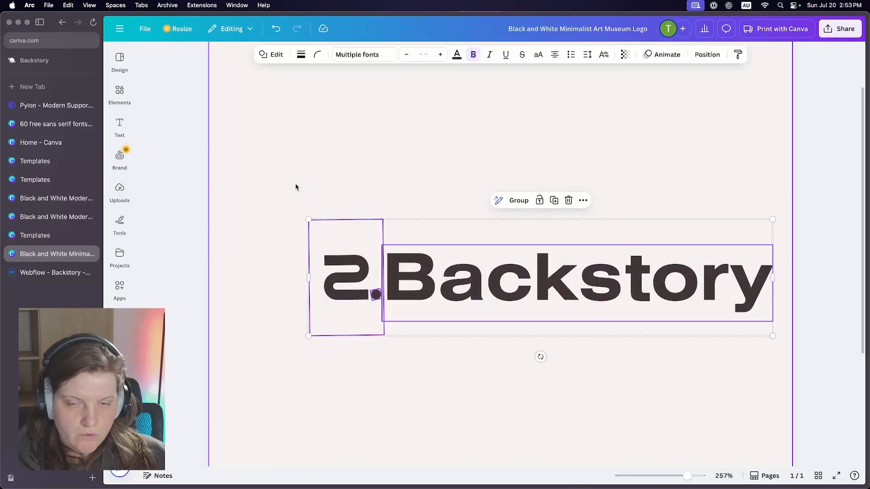
{"action": "left_click", "coordinate": [429, 308]}
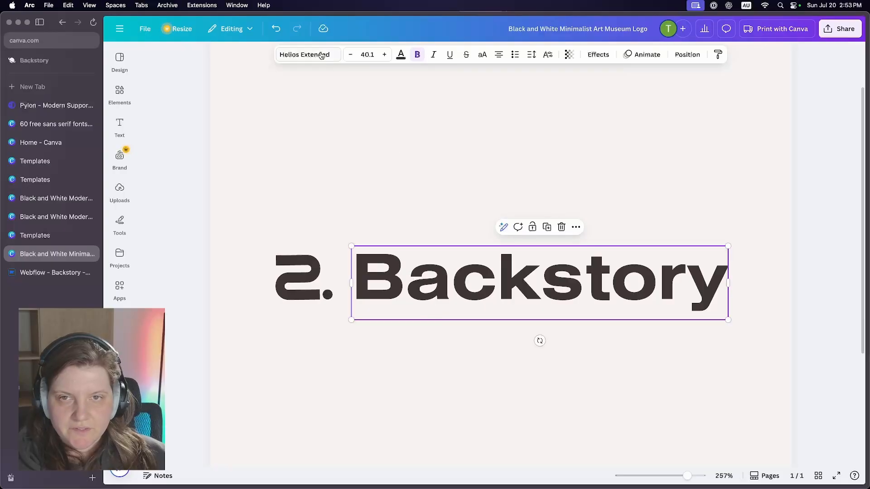
- Browse the sans serif fonts, try Cy Grotesk Key, and restyle the Backstory text in a lighter sans serif font
{"action": "left_click", "coordinate": [321, 55]}
{"action": "scroll", "coordinate": [227, 233], "scroll_direction": "down", "scroll_amount": 2}
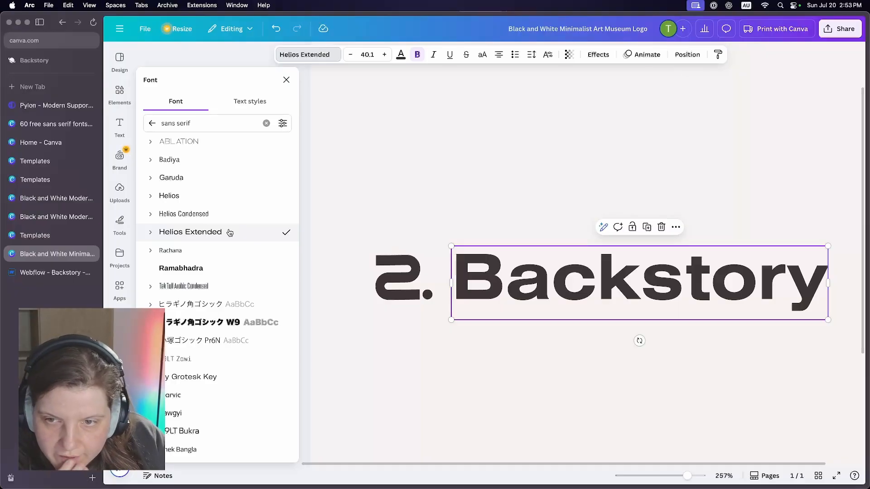
{"action": "scroll", "coordinate": [230, 233], "scroll_direction": "down", "scroll_amount": 4}
{"action": "left_click", "coordinate": [222, 273]}
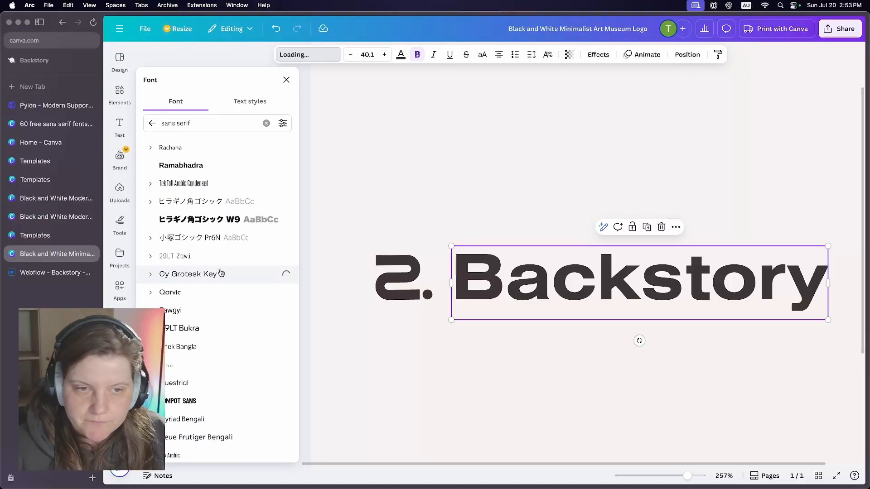
{"action": "scroll", "coordinate": [223, 245], "scroll_direction": "down", "scroll_amount": 5}
{"action": "left_click", "coordinate": [223, 243]}
{"action": "scroll", "coordinate": [223, 244], "scroll_direction": "down", "scroll_amount": 1}
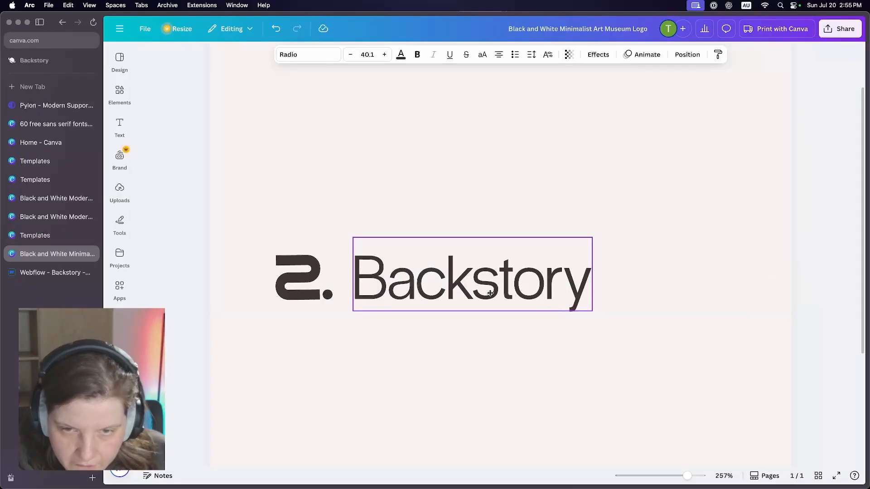
{"action": "left_click", "coordinate": [608, 162]}
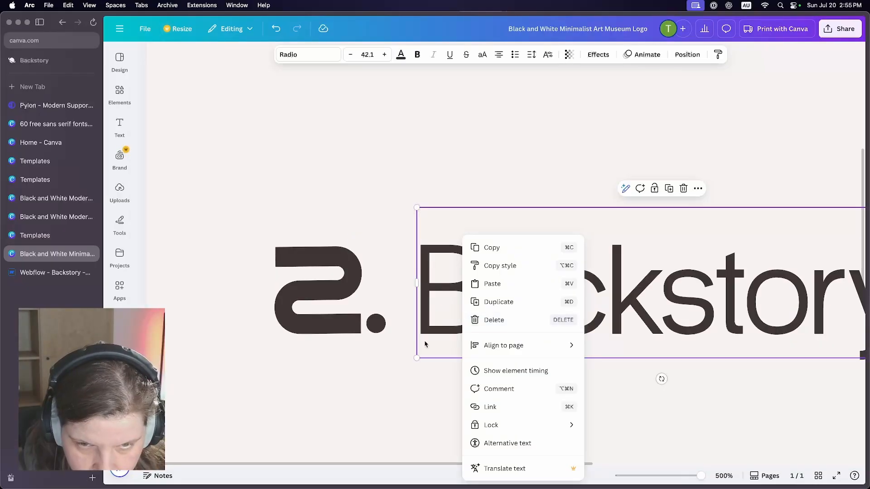
- Select the icon, dot and Backstory wordmark together and reposition the logo on the canvas
{"action": "left_click", "coordinate": [426, 344]}
{"action": "left_click", "coordinate": [395, 372]}
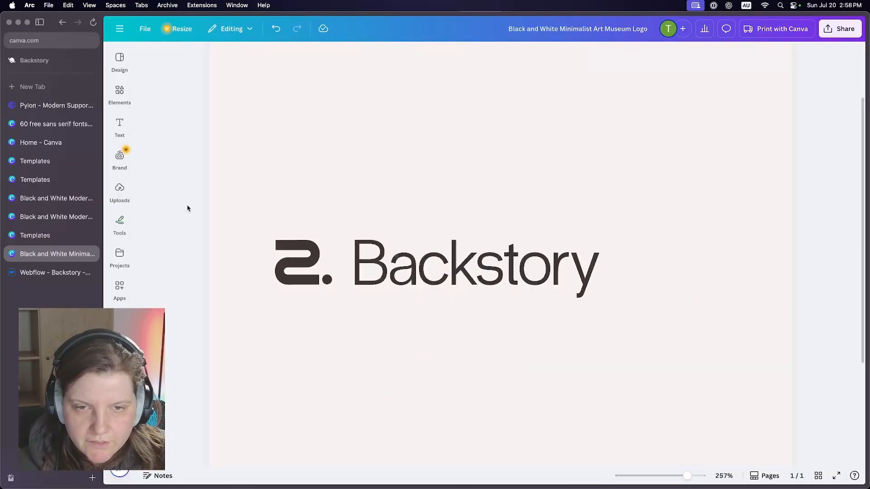
{"action": "left_click_drag", "start_coordinate": [177, 191], "coordinate": [686, 360]}
{"action": "left_click_drag", "start_coordinate": [476, 318], "coordinate": [551, 335]}
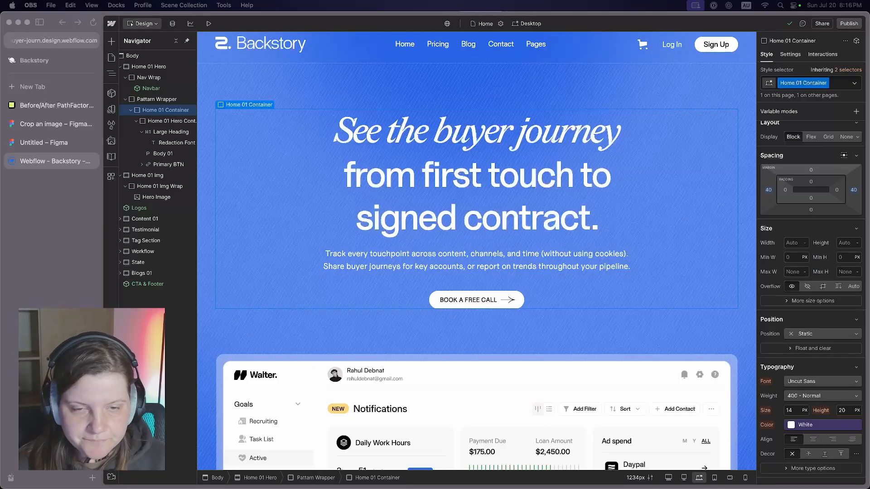
- In Webflow, hide the Nav Menu Wrapper and the cart, Log In and Sign Up buttons in the Navbar component
{"action": "scroll", "coordinate": [422, 56], "scroll_direction": "up", "scroll_amount": 1}
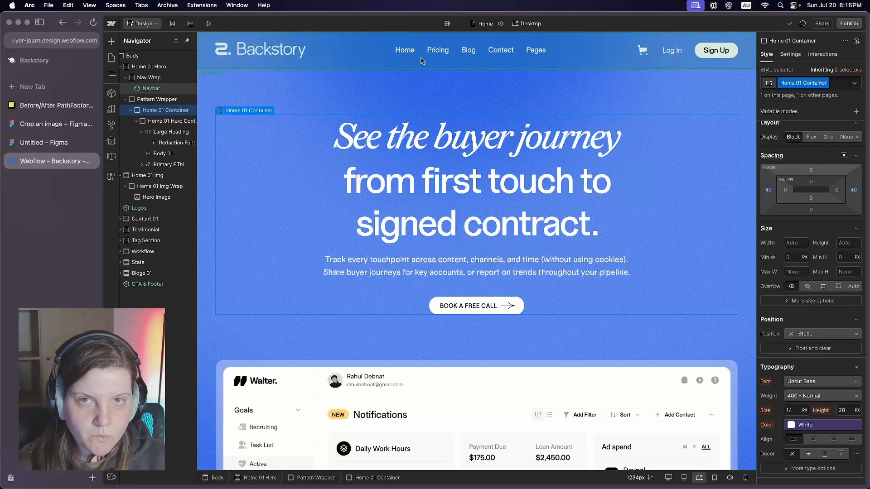
{"action": "double_click", "coordinate": [515, 64]}
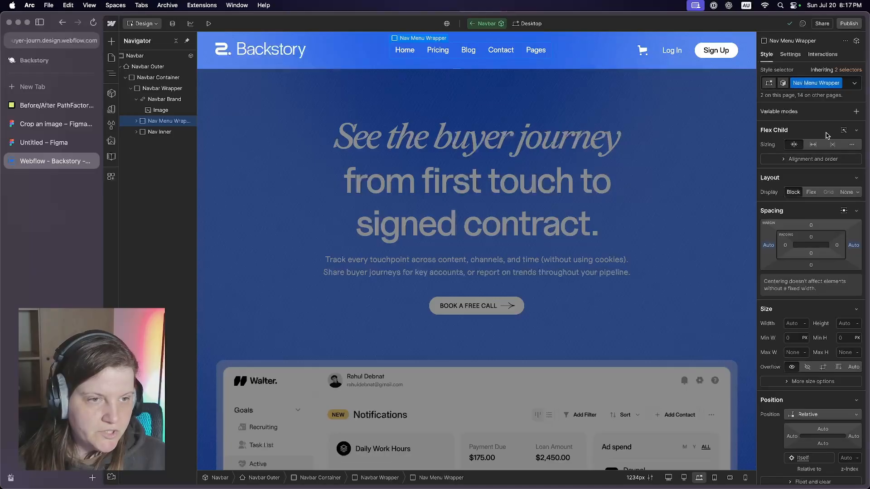
{"action": "left_click", "coordinate": [847, 192]}
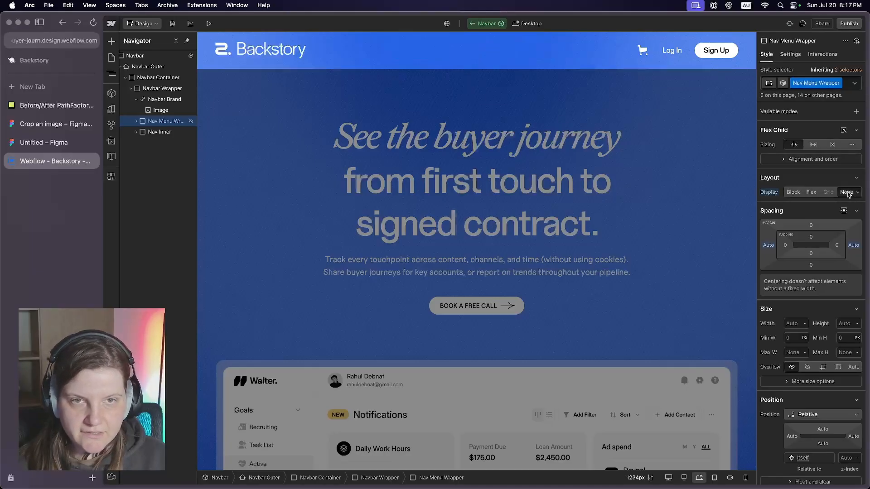
{"action": "left_click", "coordinate": [668, 53]}
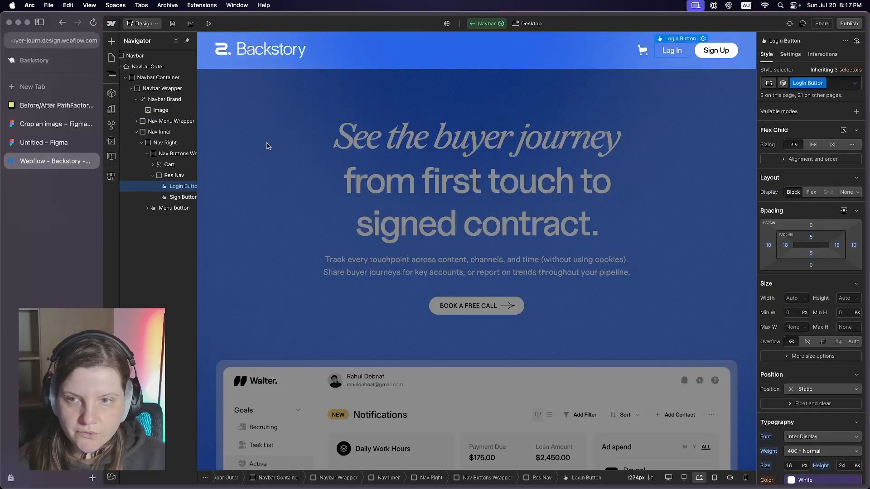
{"action": "left_click", "coordinate": [168, 155]}
{"action": "left_click", "coordinate": [666, 130]}
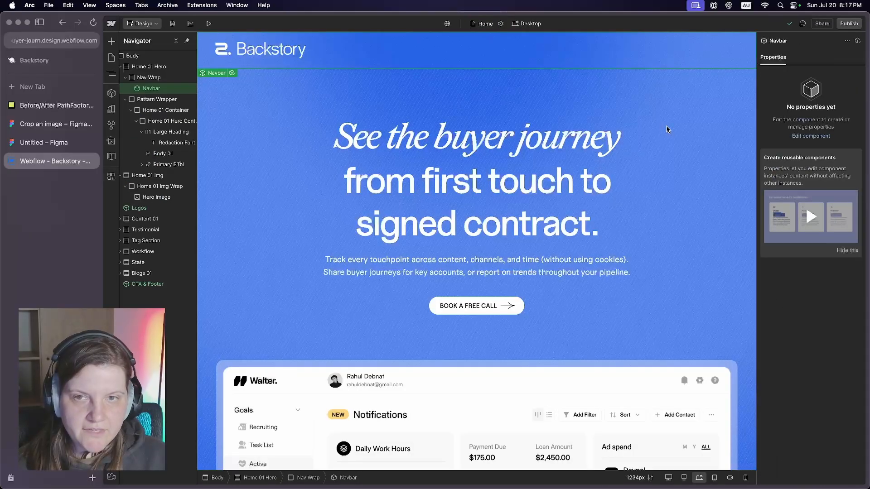
- Center the Backstory logo horizontally in the Navbar Wrapper's flex layout and preview the page
{"action": "double_click", "coordinate": [286, 55]}
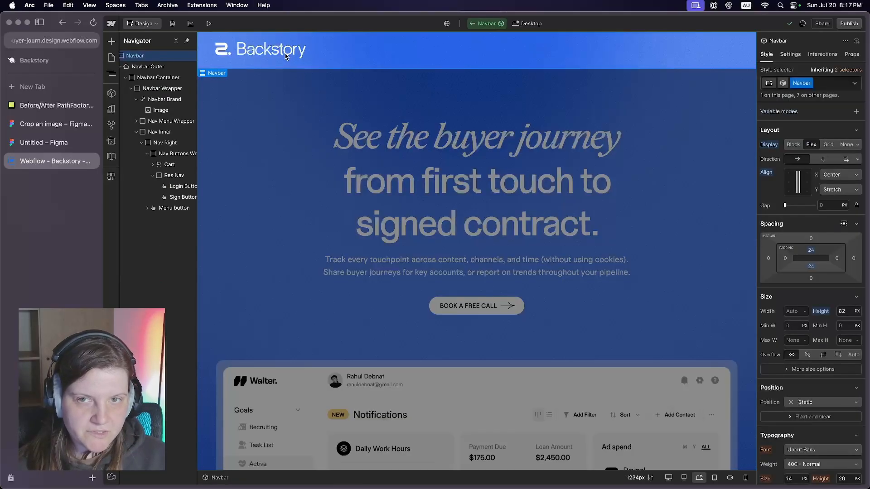
{"action": "double_click", "coordinate": [281, 53]}
{"action": "left_click", "coordinate": [166, 99]}
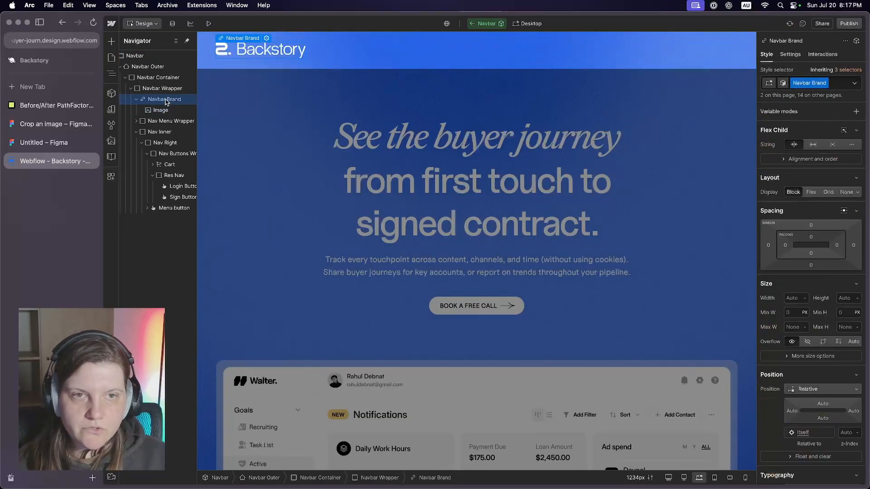
{"action": "left_click", "coordinate": [162, 89]}
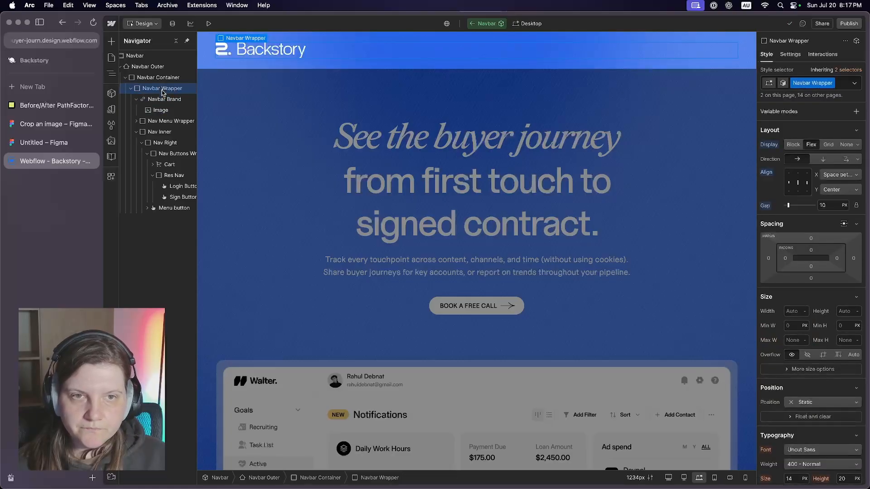
{"action": "left_click", "coordinate": [839, 175]}
{"action": "left_click", "coordinate": [845, 150]}
{"action": "key", "text": "super+shift+p"}
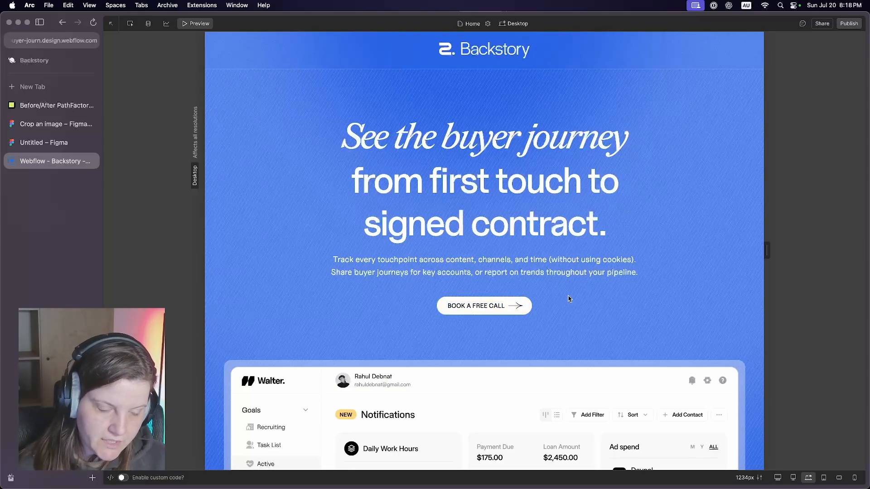
{"action": "key", "text": "super+shift+p"}
- Hide the hero's Book a Free Call button and add the newsletter email form to the hero content in its place
{"action": "scroll", "coordinate": [501, 150], "scroll_direction": "down", "scroll_amount": 20}
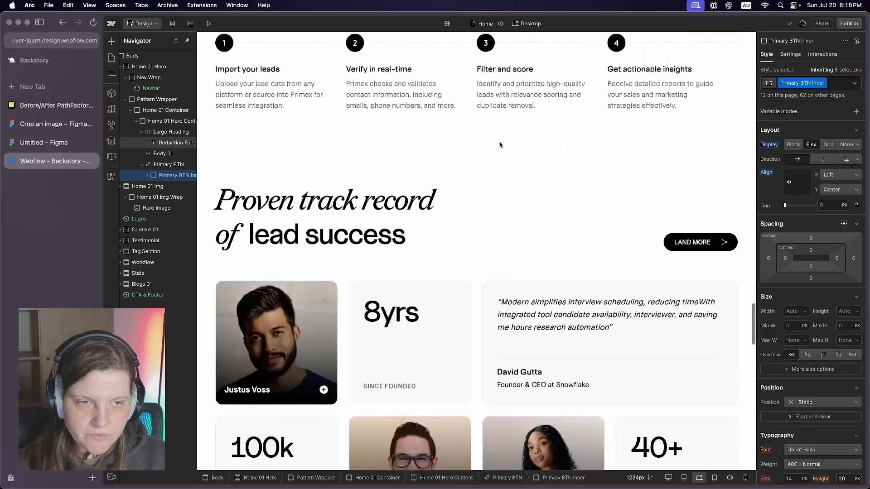
{"action": "scroll", "coordinate": [500, 172], "scroll_direction": "up", "scroll_amount": 2}
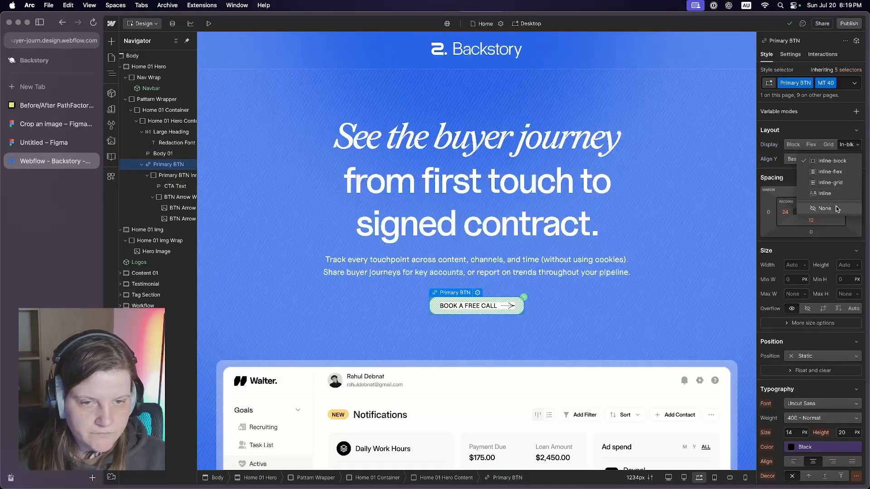
{"action": "left_click", "coordinate": [834, 208]}
{"action": "left_click", "coordinate": [163, 121]}
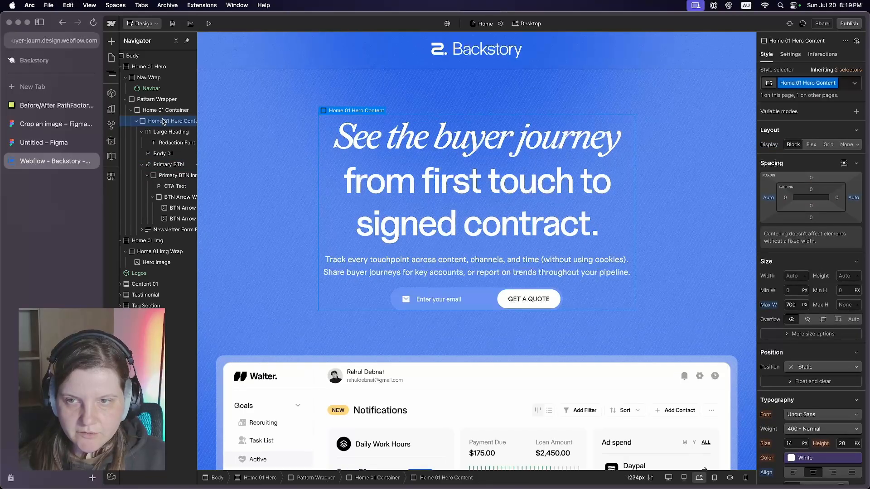
- Increase the top margin of the hero's Newsletter Form Block
{"action": "left_click", "coordinate": [600, 303]}
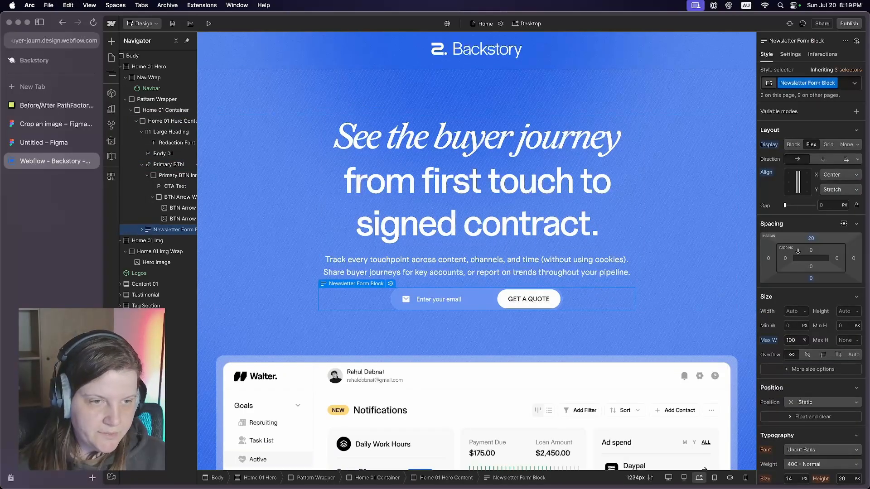
{"action": "left_click", "coordinate": [811, 238]}
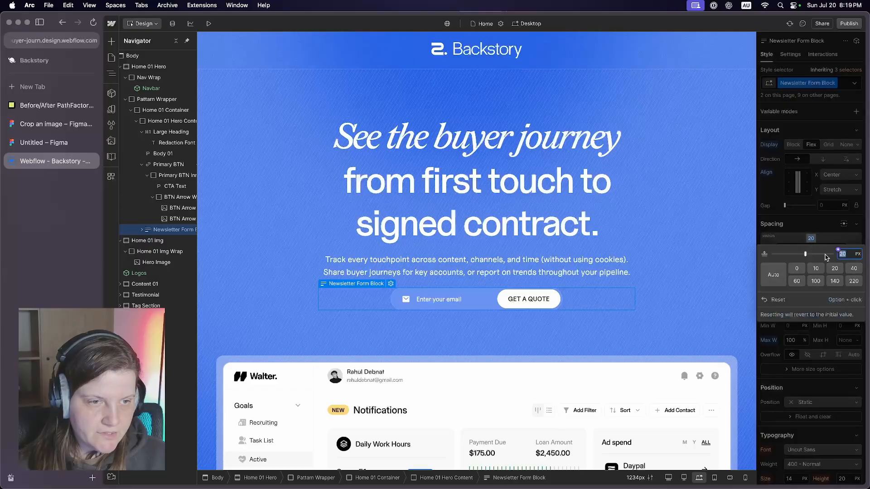
{"action": "type", "text": "4"}
{"action": "key", "text": "Return"}
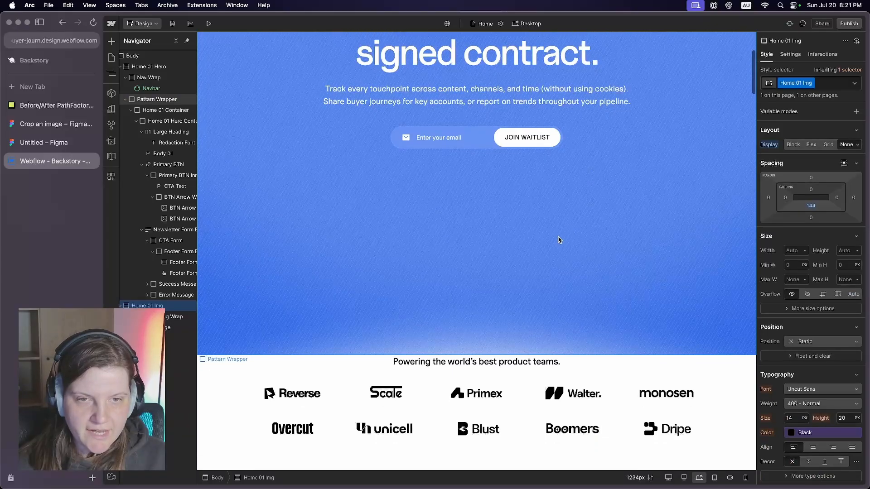
- Hide the hero dashboard image and set the Pattern Wrapper's bottom padding to 100 px
{"action": "left_click", "coordinate": [542, 260]}
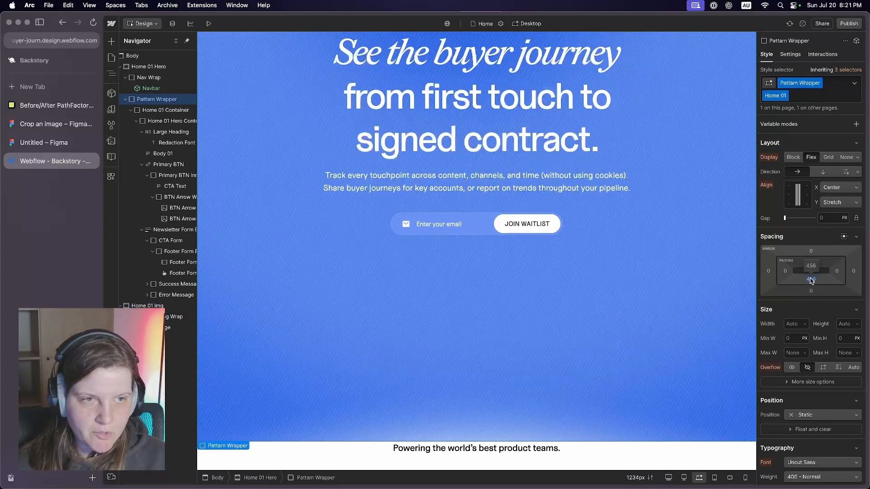
{"action": "left_click", "coordinate": [811, 280]}
{"action": "left_click", "coordinate": [798, 322]}
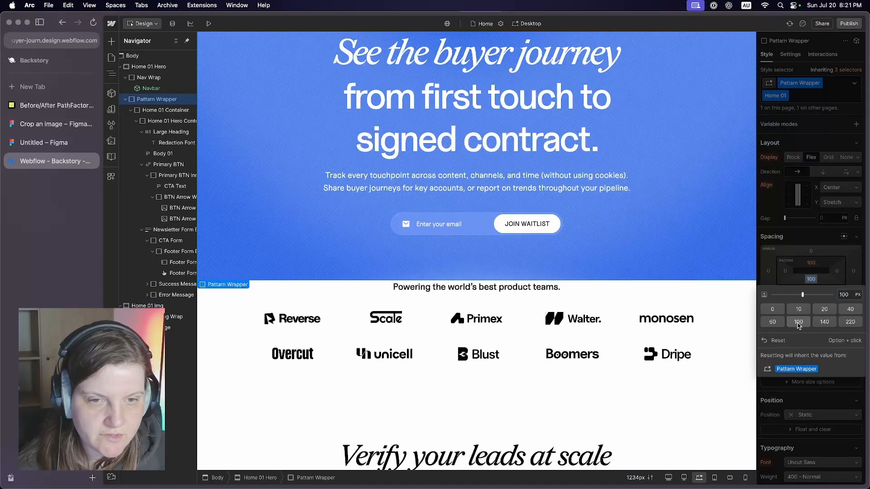
{"action": "scroll", "coordinate": [703, 309], "scroll_direction": "up", "scroll_amount": 2}
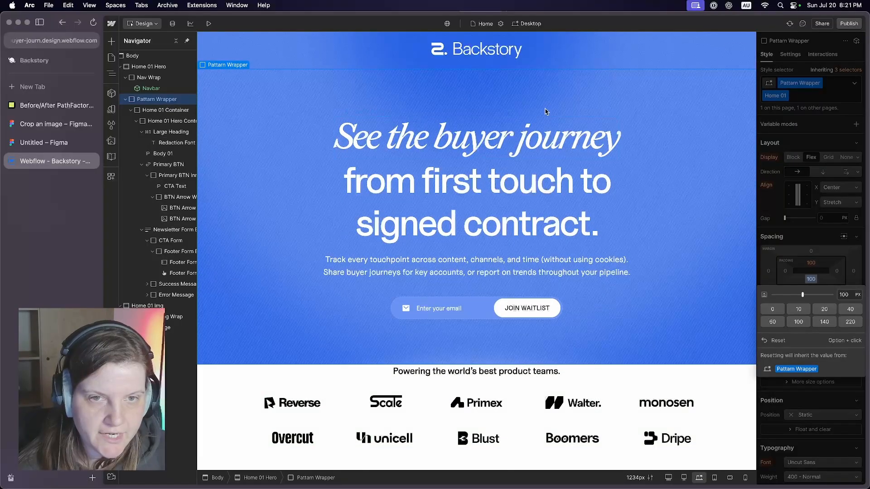
{"action": "left_click", "coordinate": [649, 140]}
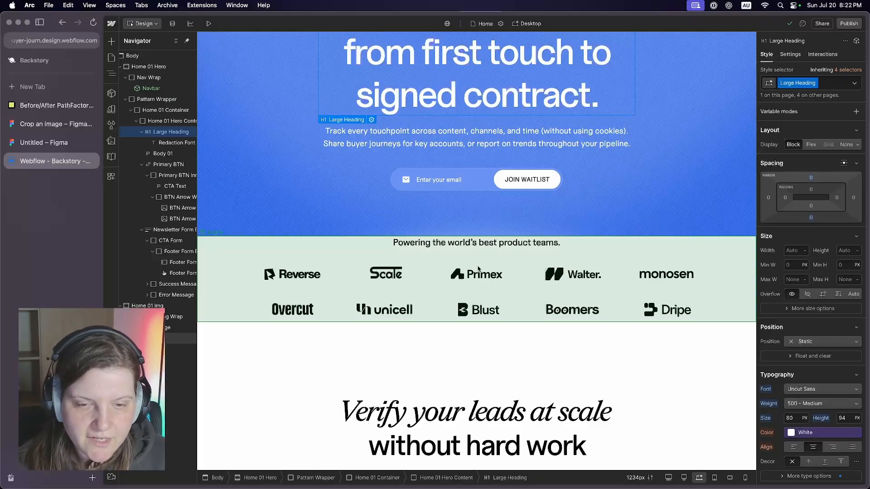
- Open the Logos component below the hero for editing and hide its customer logos
{"action": "scroll", "coordinate": [478, 269], "scroll_direction": "up", "scroll_amount": 3}
{"action": "scroll", "coordinate": [707, 207], "scroll_direction": "down", "scroll_amount": 4}
{"action": "left_click", "coordinate": [708, 208]}
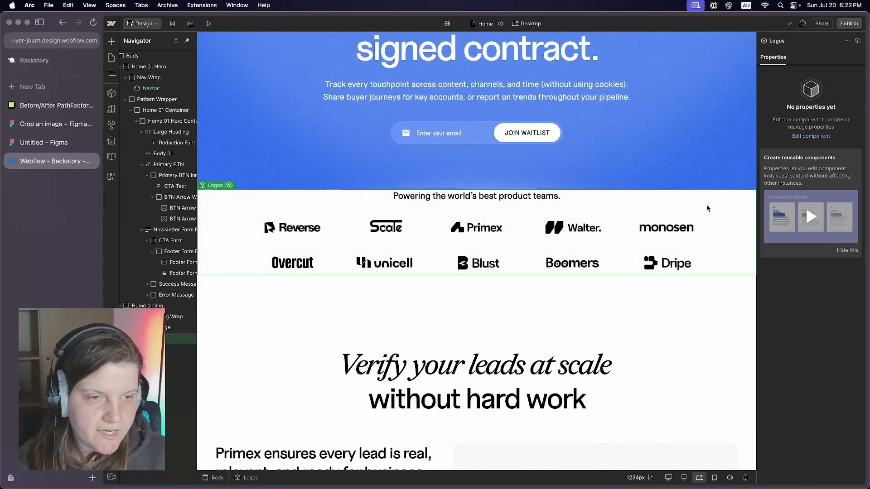
{"action": "double_click", "coordinate": [683, 207]}
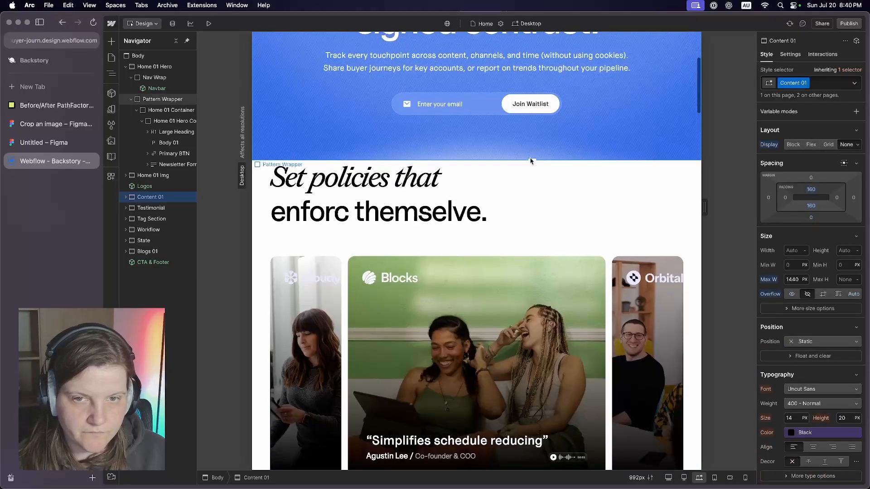
- Hide the Testimonial section and the Tag Section by setting their display to None
{"action": "scroll", "coordinate": [531, 161], "scroll_direction": "down", "scroll_amount": 1}
{"action": "left_click", "coordinate": [692, 156]}
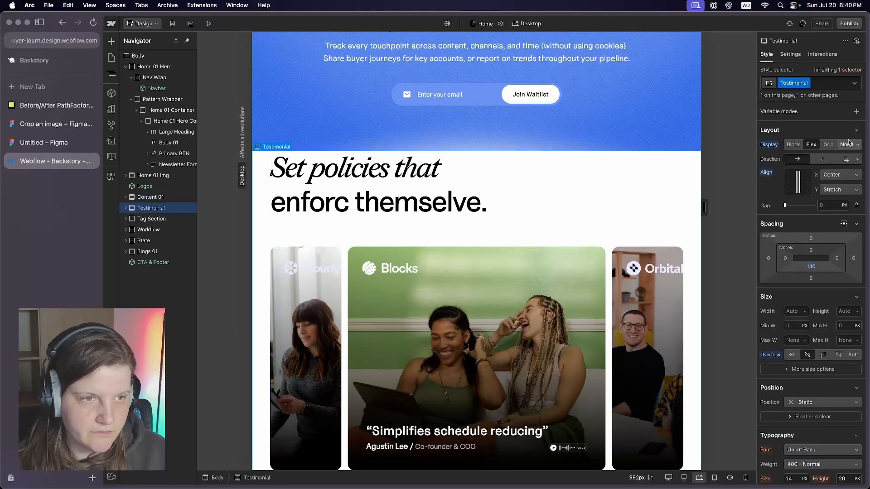
{"action": "left_click", "coordinate": [847, 144]}
{"action": "scroll", "coordinate": [692, 132], "scroll_direction": "down", "scroll_amount": 3}
{"action": "left_click", "coordinate": [692, 135]}
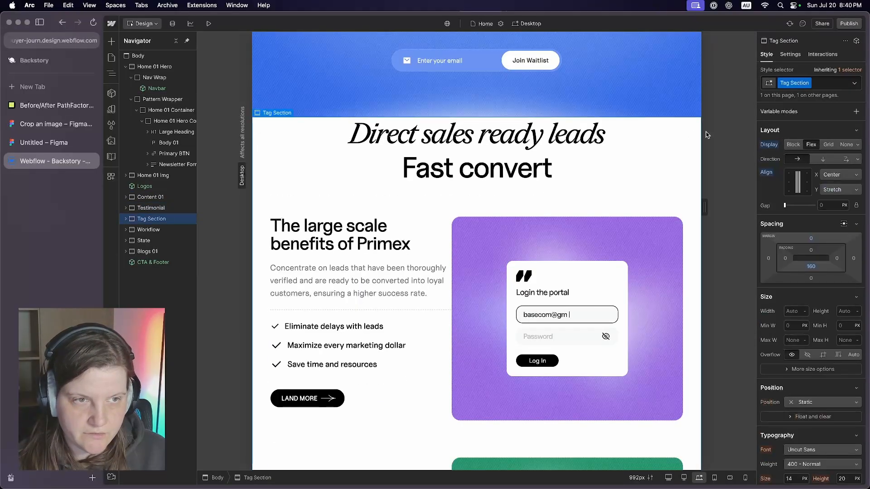
{"action": "left_click", "coordinate": [846, 144]}
- Select the Workflow section with the How it works heading and open its top margin for editing
{"action": "scroll", "coordinate": [374, 179], "scroll_direction": "up", "scroll_amount": 1}
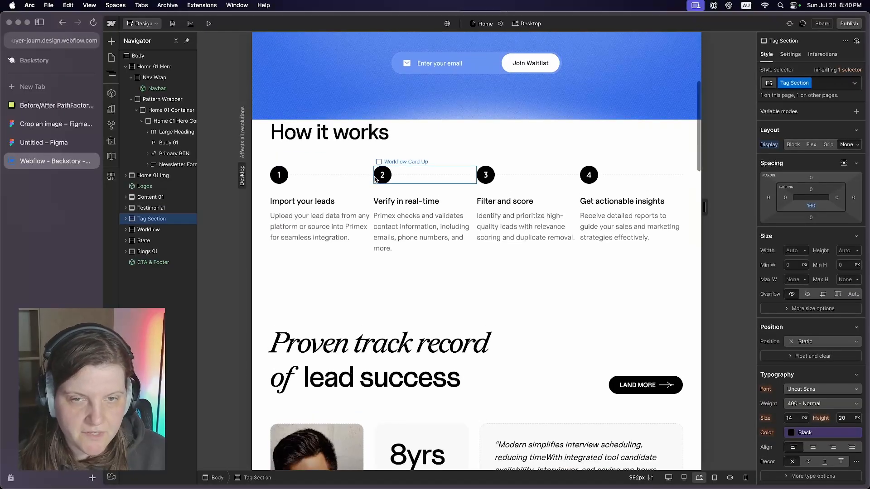
{"action": "scroll", "coordinate": [375, 179], "scroll_direction": "up", "scroll_amount": 10}
{"action": "scroll", "coordinate": [692, 236], "scroll_direction": "down", "scroll_amount": 5}
{"action": "left_click", "coordinate": [692, 236]}
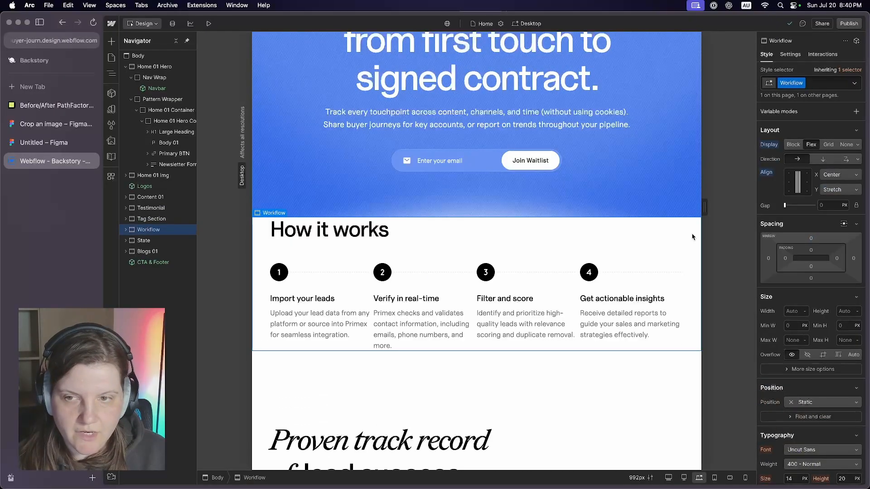
{"action": "left_click", "coordinate": [810, 239]}
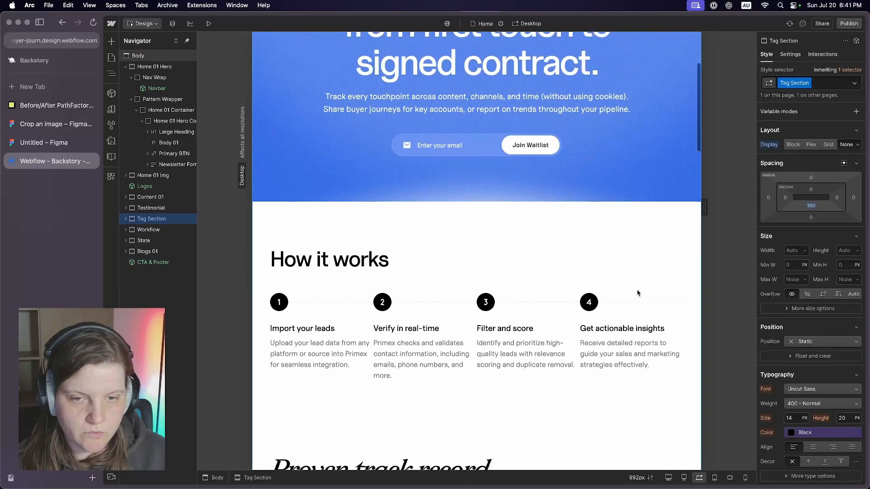
- Hide the State section containing the Proven track record statistics by setting its display to None
{"action": "scroll", "coordinate": [638, 293], "scroll_direction": "down", "scroll_amount": 5}
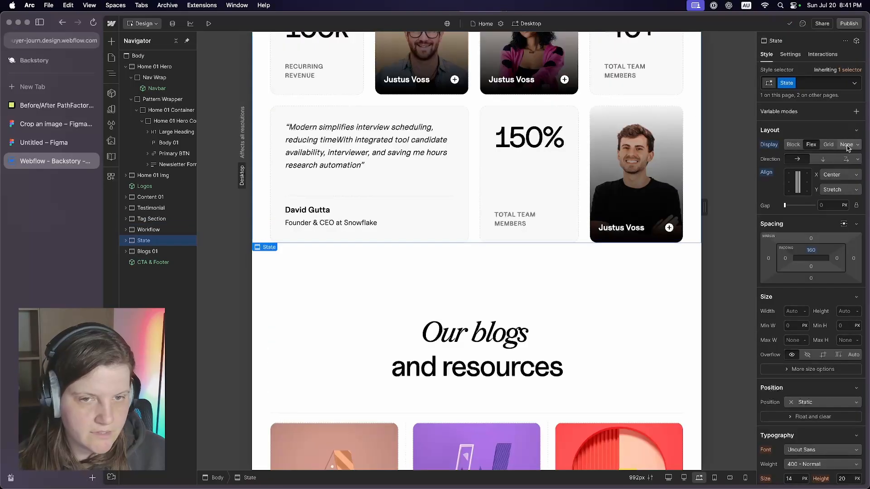
{"action": "left_click", "coordinate": [846, 145]}
{"action": "scroll", "coordinate": [615, 213], "scroll_direction": "up", "scroll_amount": 2}
{"action": "scroll", "coordinate": [614, 212], "scroll_direction": "down", "scroll_amount": 4}
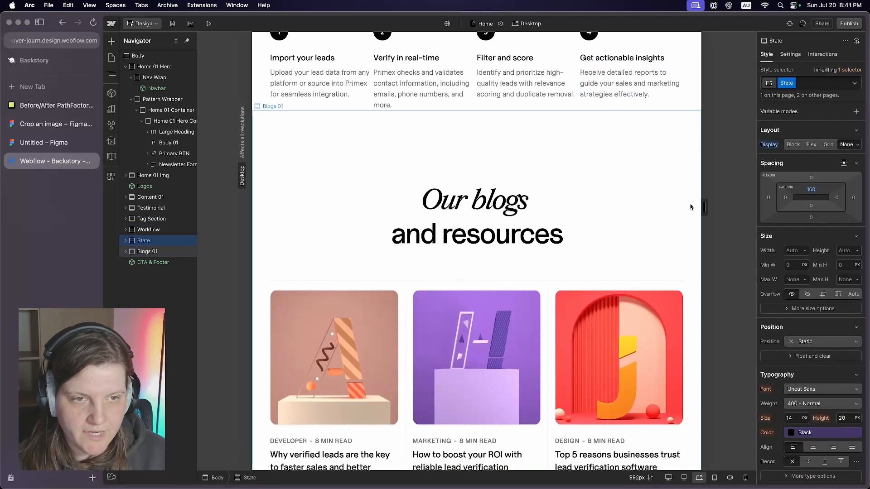
- Hide the Blogs 01 section and the CTA Container inside the CTA & Footer component
{"action": "left_click", "coordinate": [690, 210]}
{"action": "left_click", "coordinate": [847, 146]}
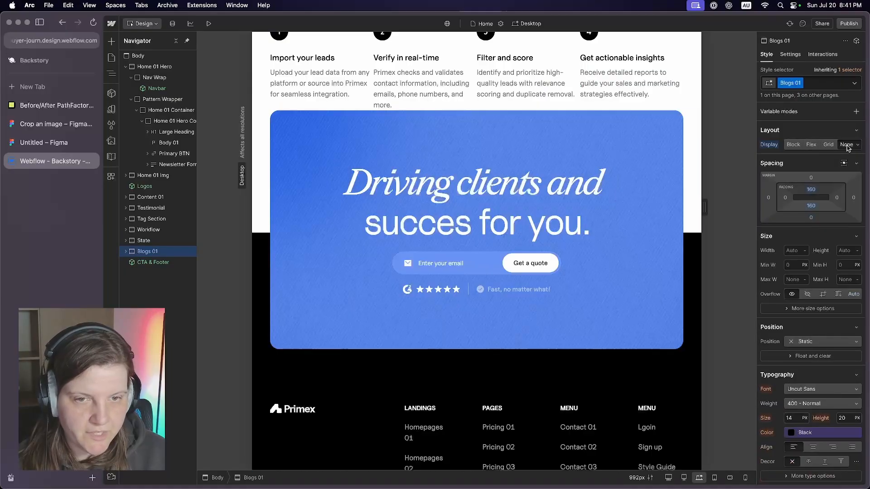
{"action": "double_click", "coordinate": [669, 166]}
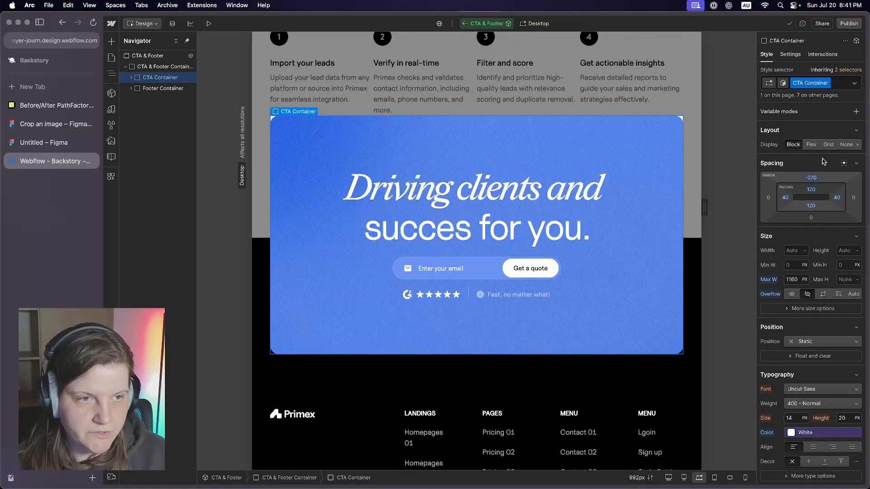
{"action": "left_click", "coordinate": [847, 145]}
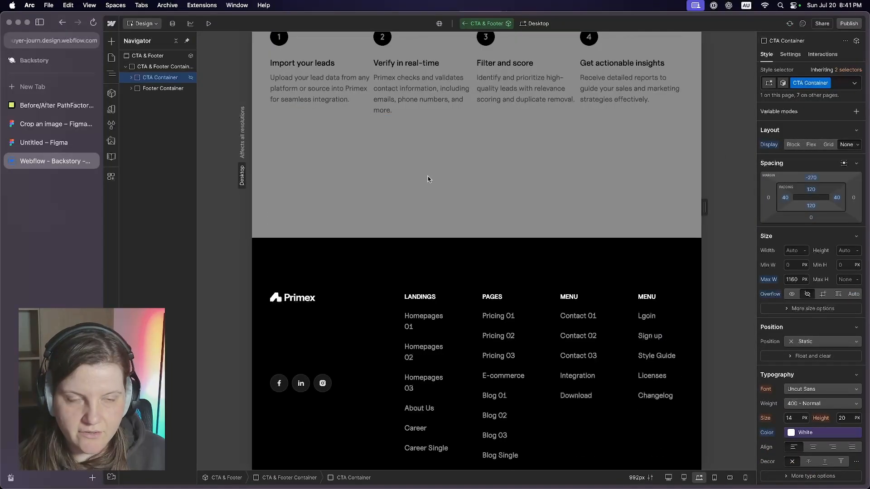
- Hide the four footer link columns and replace the template credit line with "Backstory Analytics Pty Ltd"
{"action": "left_click", "coordinate": [428, 179]}
{"action": "scroll", "coordinate": [428, 190], "scroll_direction": "down", "scroll_amount": 6}
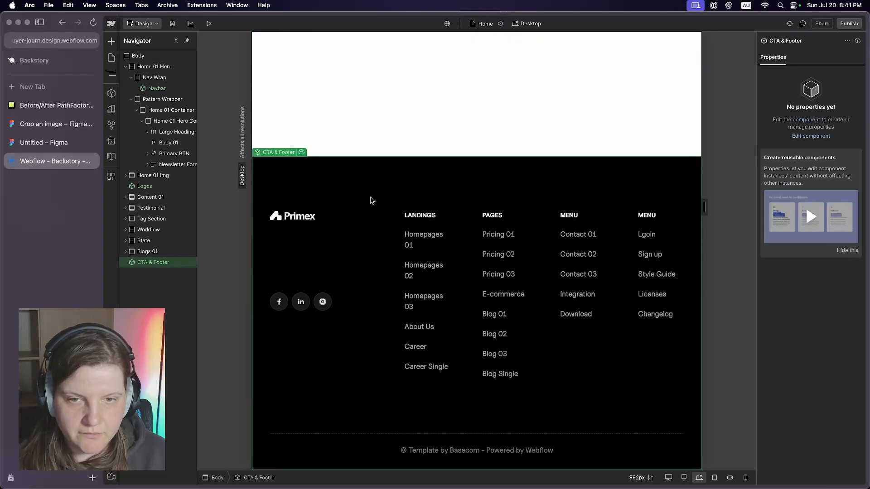
{"action": "double_click", "coordinate": [352, 215]}
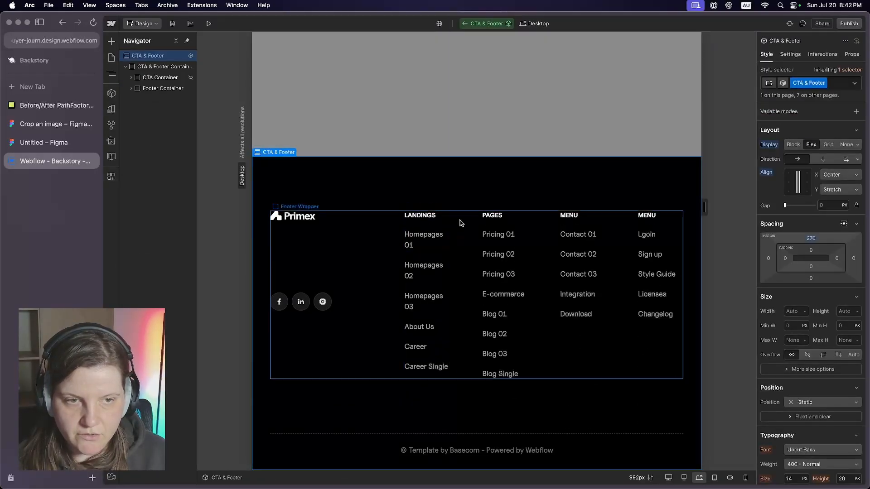
{"action": "left_click", "coordinate": [422, 229]}
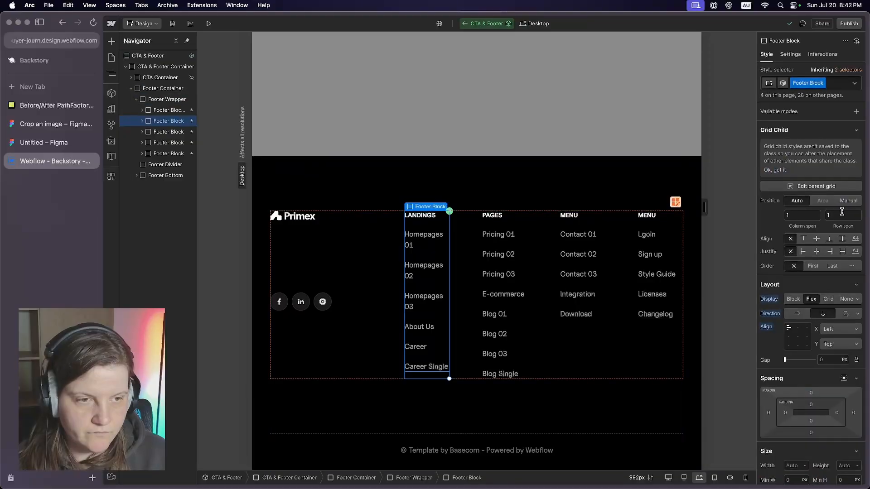
{"action": "left_click", "coordinate": [847, 299]}
{"action": "double_click", "coordinate": [564, 449]}
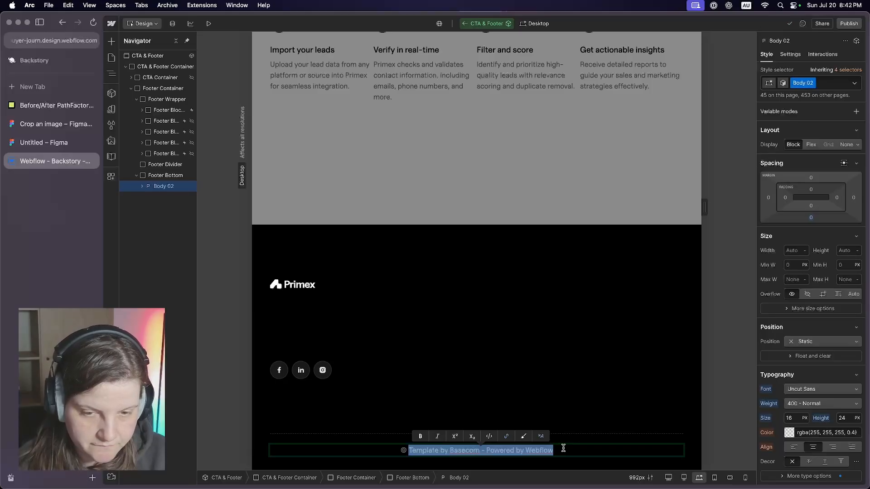
{"action": "type", "text": "Backstory Analytics Pty Ltd"}
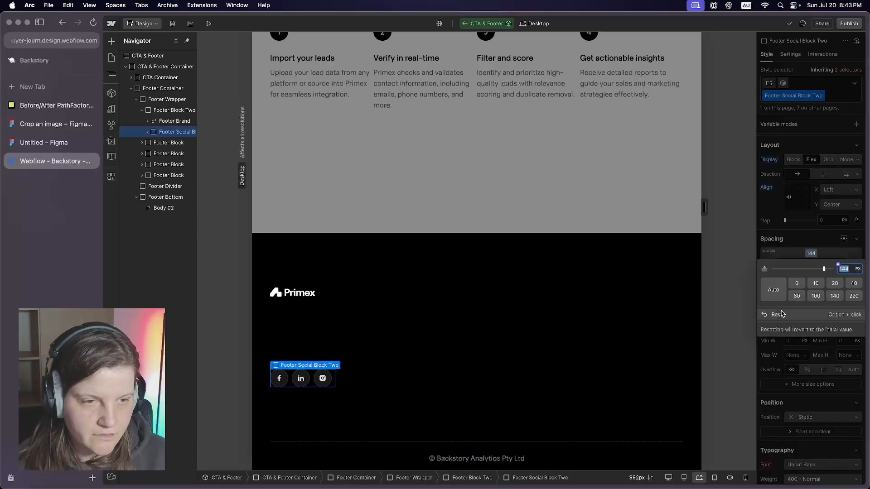
- Reset the top margins of the footer's social block and divider, and set the footer container's top padding to 32 px
{"action": "left_click", "coordinate": [781, 315]}
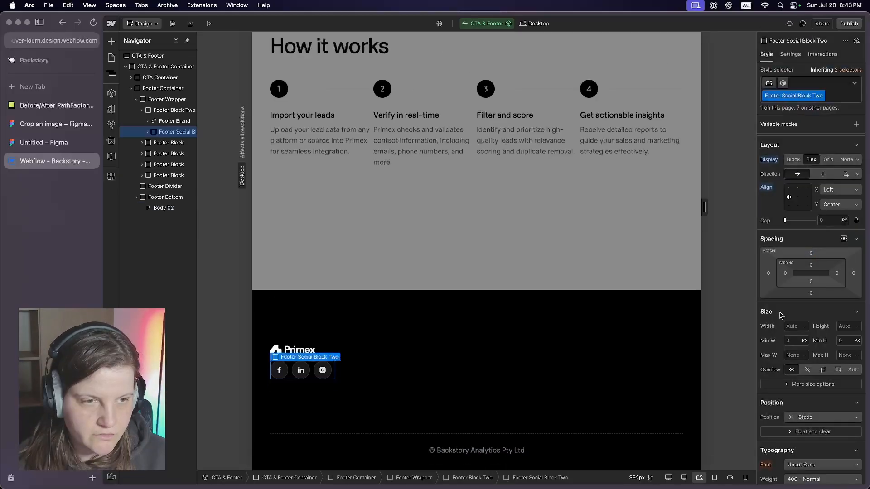
{"action": "left_click", "coordinate": [546, 322]}
{"action": "left_click", "coordinate": [811, 144]}
{"action": "type", "text": "32"}
{"action": "key", "text": "Return"}
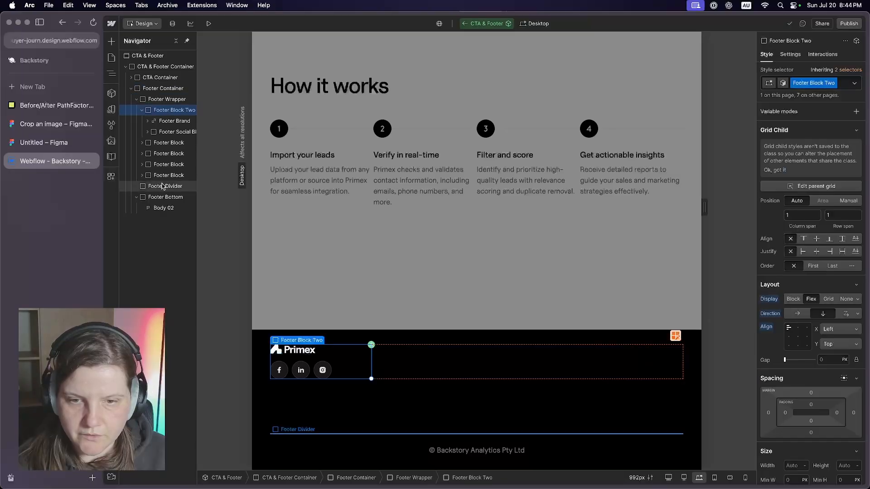
{"action": "left_click", "coordinate": [161, 187]}
{"action": "left_click", "coordinate": [811, 177]}
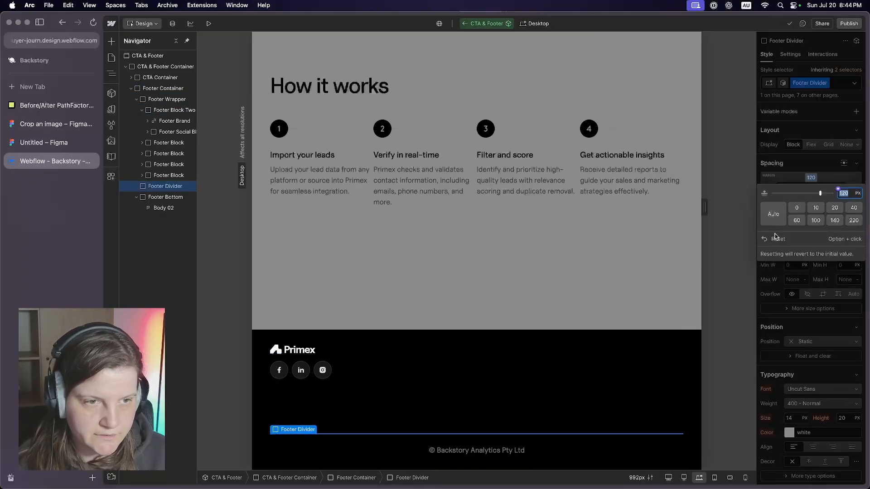
{"action": "left_click", "coordinate": [776, 241]}
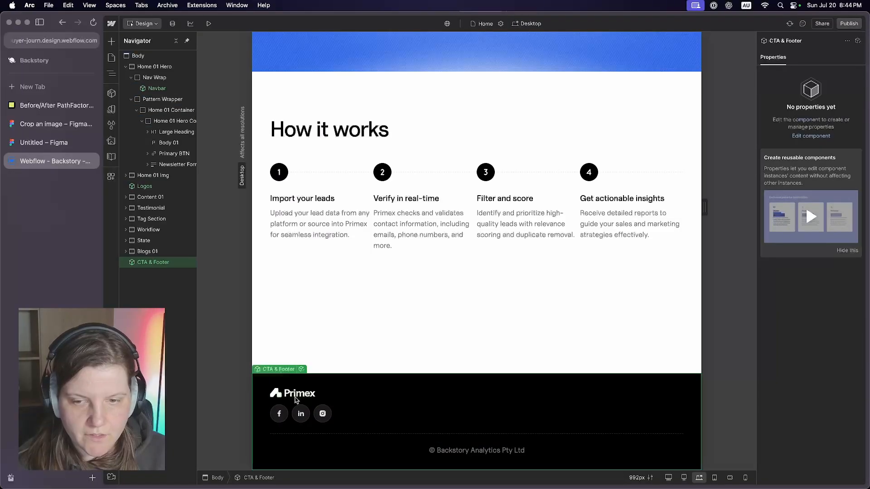
- Replace the Primex logo in the footer with the Backstory logo image 8dde33a2f7.svg
{"action": "double_click", "coordinate": [296, 400]}
{"action": "double_click", "coordinate": [295, 400]}
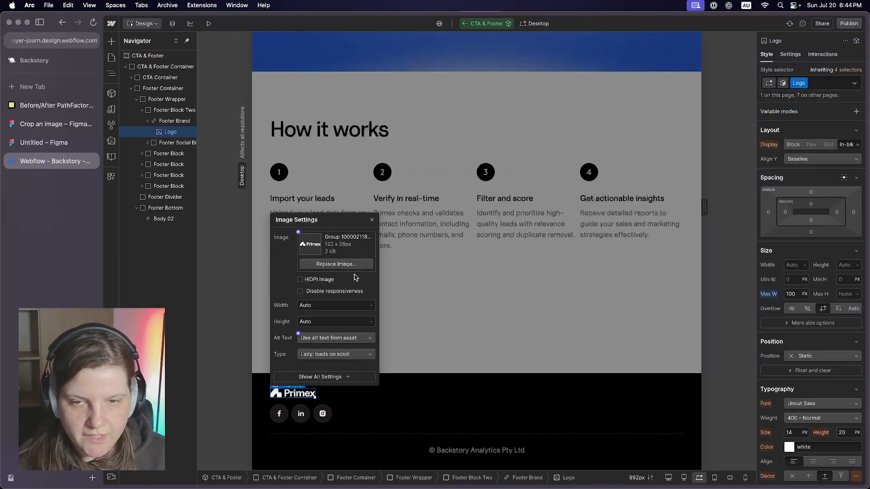
{"action": "left_click", "coordinate": [352, 266]}
{"action": "left_click", "coordinate": [131, 105]}
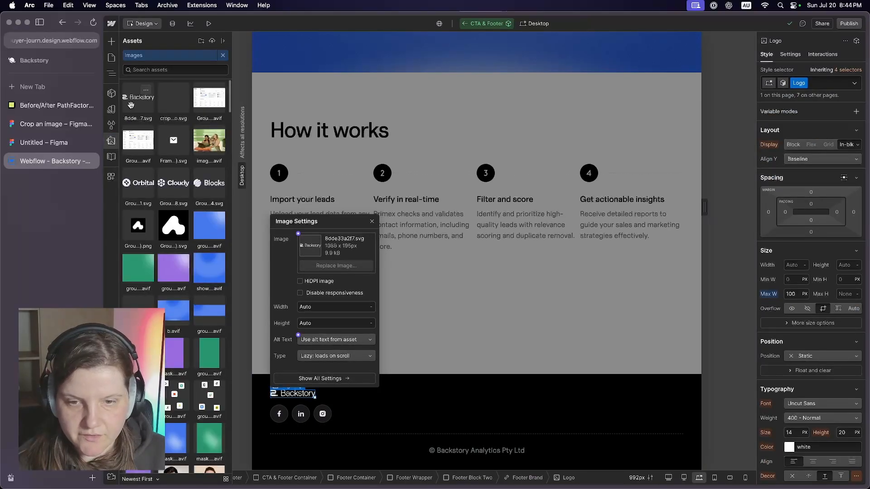
{"action": "left_click", "coordinate": [430, 345]}
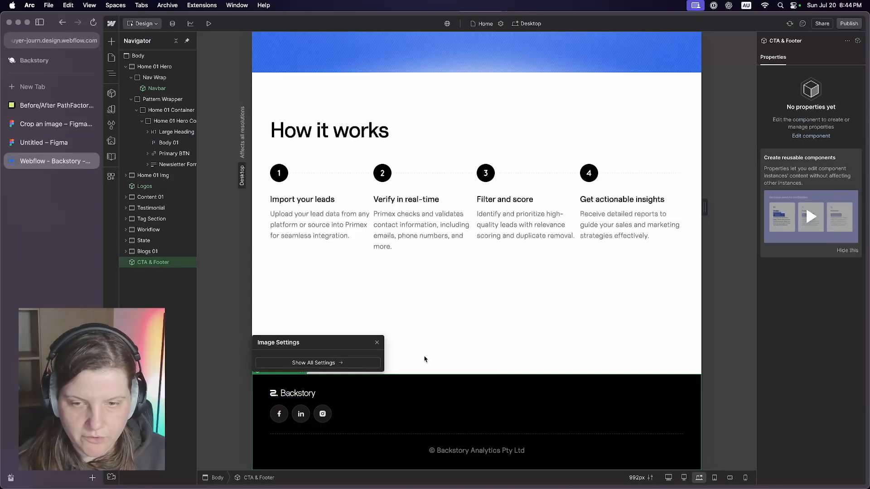
- Set the footer logo's maximum width to 150 px and leave the footer component
{"action": "double_click", "coordinate": [299, 397]}
{"action": "scroll", "coordinate": [806, 229], "scroll_direction": "down", "scroll_amount": 5}
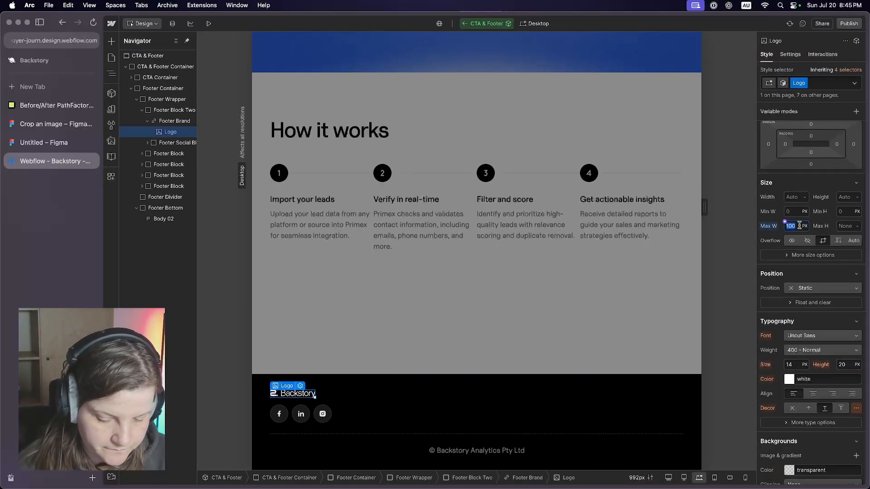
{"action": "type", "text": "150"}
{"action": "key", "text": "Return"}
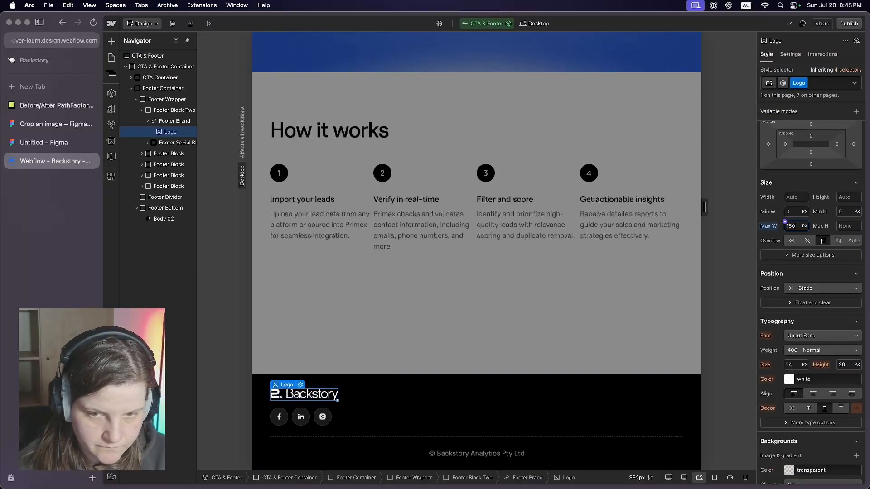
{"action": "left_click", "coordinate": [472, 335]}
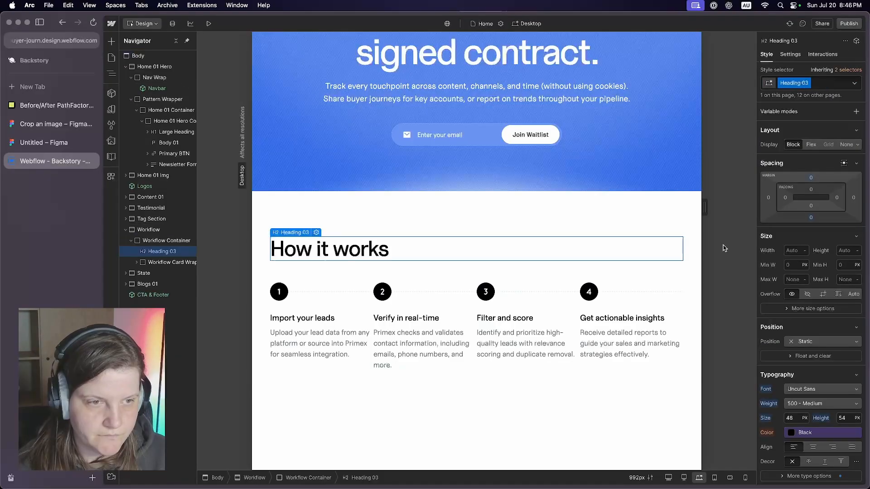
- Center the How it works heading using a Flex layout and retitle the first card "Install Backstory snippet"
{"action": "left_click", "coordinate": [811, 144]}
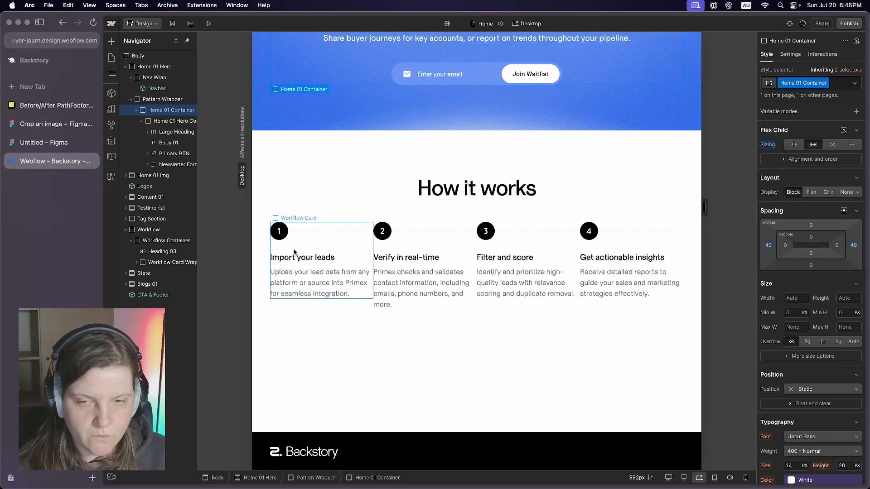
{"action": "left_click", "coordinate": [294, 255]}
{"action": "double_click", "coordinate": [294, 256]}
{"action": "key", "text": "super+v"}
- Rewrite the first card's description as "Add the tracking snippet to your websites and landing pages using GTM or copy/paste."
{"action": "left_click", "coordinate": [313, 290]}
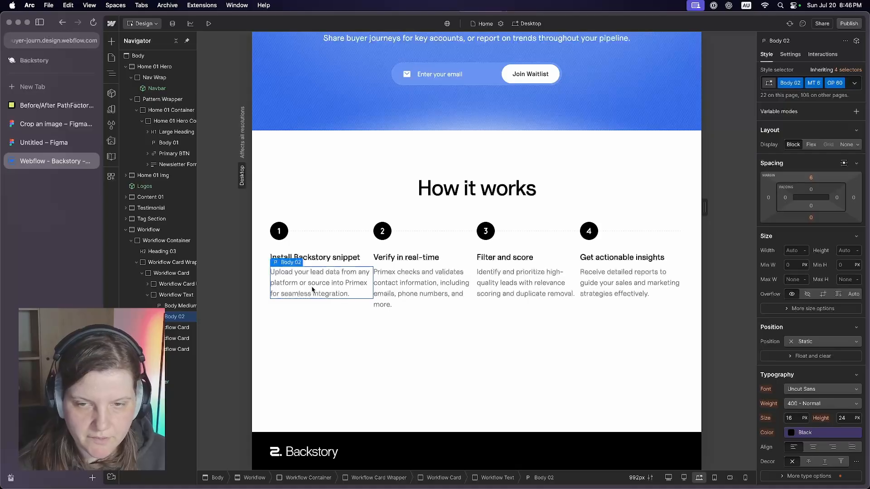
{"action": "double_click", "coordinate": [306, 290]}
{"action": "type", "text": "Add the tracking snippet to any"}
{"action": "key", "text": "BackSpace"}
{"action": "type", "text": "your websites and landing pages using Google Tag Manager."}
{"action": "key", "text": "alt+shift+Left"}
{"action": "key", "text": "alt+shift+Left"}
{"action": "key", "text": "alt+shift+Left"}
{"action": "type", "text": "GTM or copy/paste"}
- Retitle the second card "Add milestones" with the description "Specify which pages and content are key moments in the buyer journey."
{"action": "triple_click", "coordinate": [408, 257]}
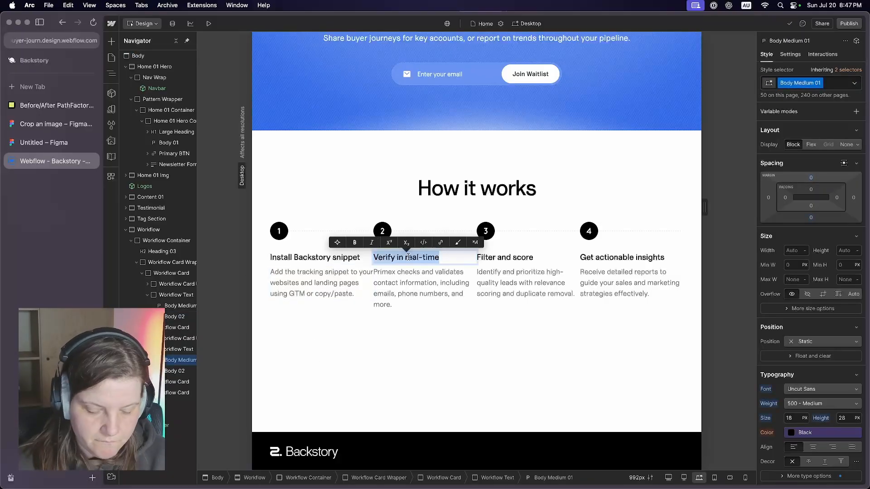
{"action": "type", "text": "Add milestones"}
{"action": "triple_click", "coordinate": [421, 283]}
{"action": "type", "text": "Specify which pages and content are key moments in the buyer journey."}
- Retitle the third card "See buyer journeys" with the description "Track and report on buyer journeys in real-time."
{"action": "triple_click", "coordinate": [505, 257]}
{"action": "type", "text": "See buyer journeys"}
{"action": "triple_click", "coordinate": [521, 283]}
{"action": "type", "text": "Track and report on buyer journeys in real-time."}
- Retitle the fourth card "Connect to your CRM" and describe it as "Show the pipeline and revenue of influence of your content and campaigns."
{"action": "triple_click", "coordinate": [627, 258]}
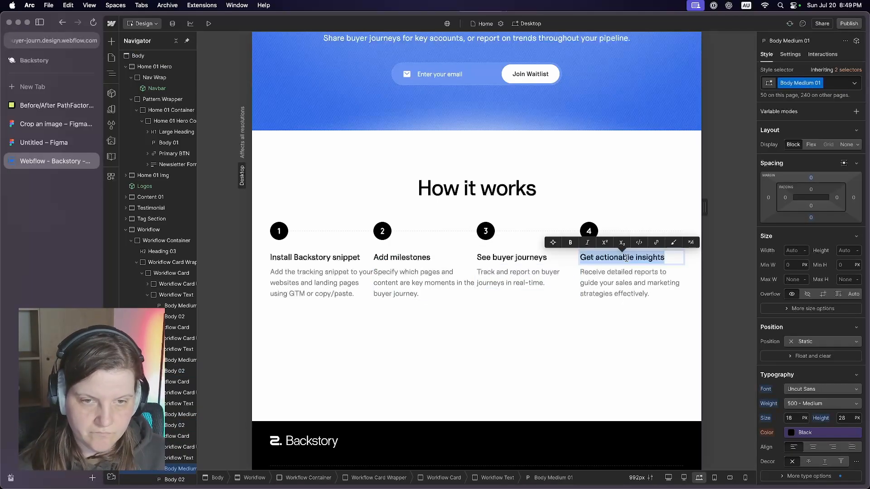
{"action": "type", "text": "Connect to your CRM"}
{"action": "triple_click", "coordinate": [630, 283]}
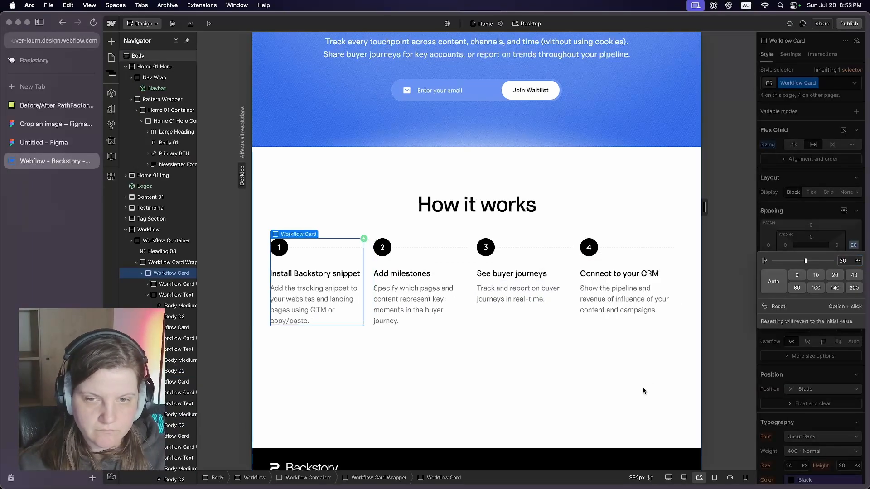
{"action": "left_click", "coordinate": [644, 391]}
- Undo the last change and add right padding to the Workflow Text blocks to separate the card columns
{"action": "scroll", "coordinate": [644, 391], "scroll_direction": "down", "scroll_amount": 1}
{"action": "key", "text": "super+z"}
{"action": "left_click", "coordinate": [176, 295]}
{"action": "left_click_drag", "start_coordinate": [838, 198], "coordinate": [838, 187]}
{"action": "scroll", "coordinate": [785, 342], "scroll_direction": "down", "scroll_amount": 3}
{"action": "scroll", "coordinate": [178, 297], "scroll_direction": "down", "scroll_amount": 1}
{"action": "left_click", "coordinate": [321, 257]}
{"action": "scroll", "coordinate": [535, 379], "scroll_direction": "up", "scroll_amount": 5}
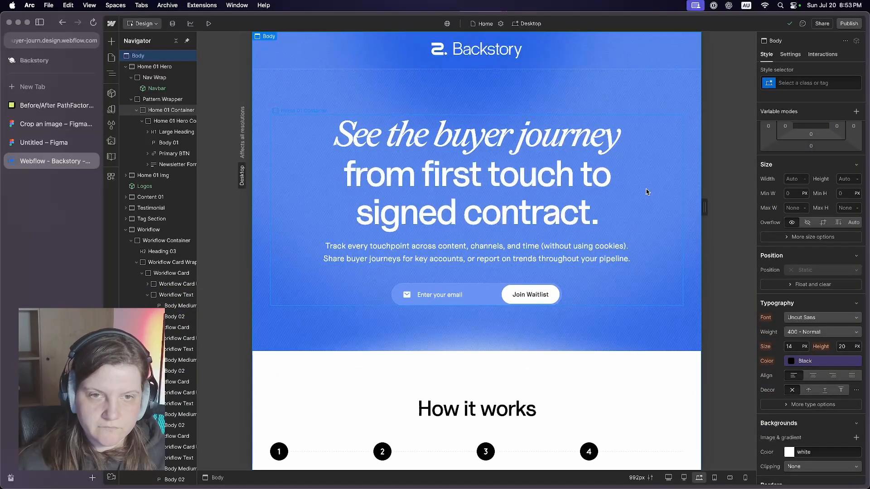
{"action": "scroll", "coordinate": [617, 355], "scroll_direction": "down", "scroll_amount": 6}
{"action": "scroll", "coordinate": [535, 379], "scroll_direction": "up", "scroll_amount": 2}
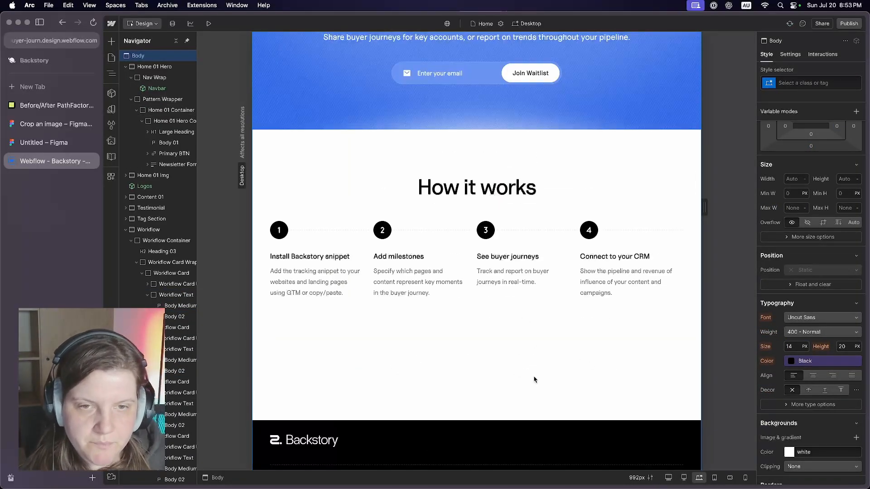
{"action": "scroll", "coordinate": [534, 380], "scroll_direction": "up", "scroll_amount": 3}
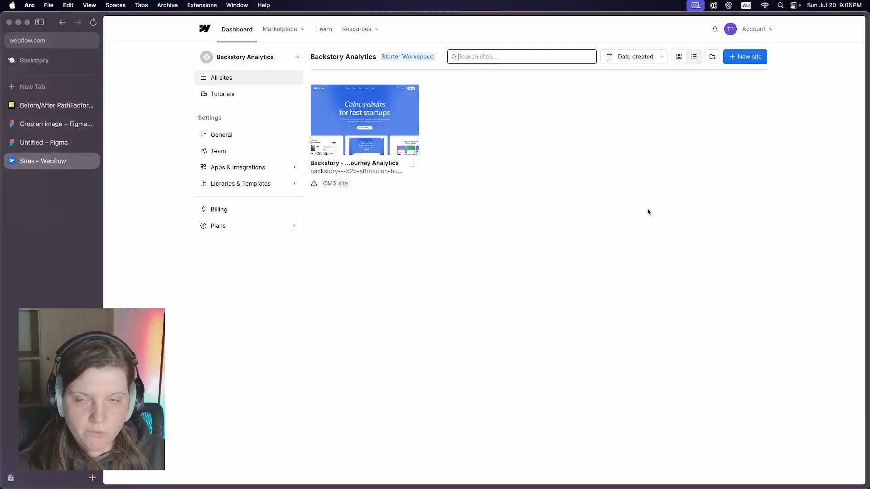
- Open the publishing settings of the Backstory site from the dashboard
{"action": "left_click", "coordinate": [412, 166]}
{"action": "left_click", "coordinate": [393, 186]}
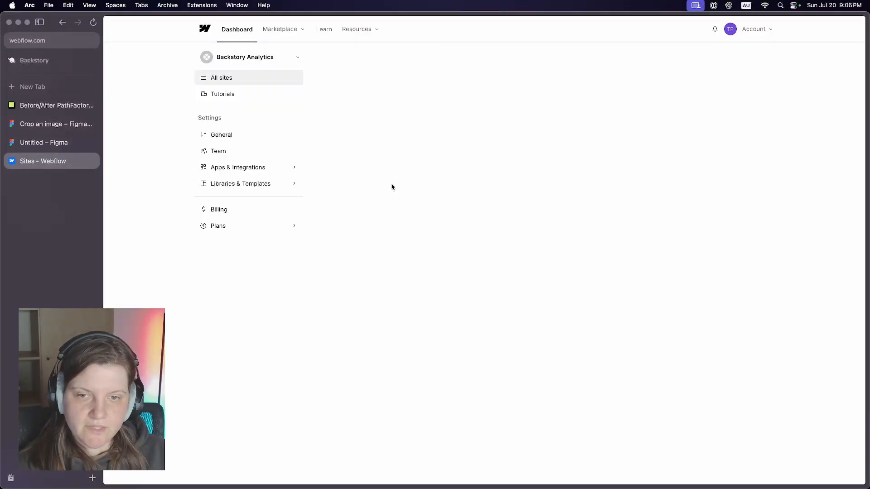
{"action": "left_click", "coordinate": [236, 112]}
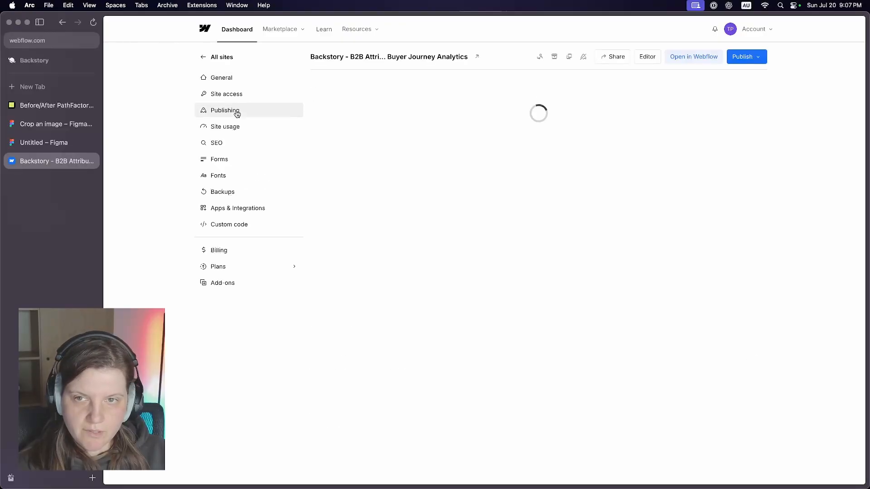
- Quick connect the custom domain trybackstory.com and authorize its DNS records in Cloudflare
{"action": "left_click", "coordinate": [738, 221]}
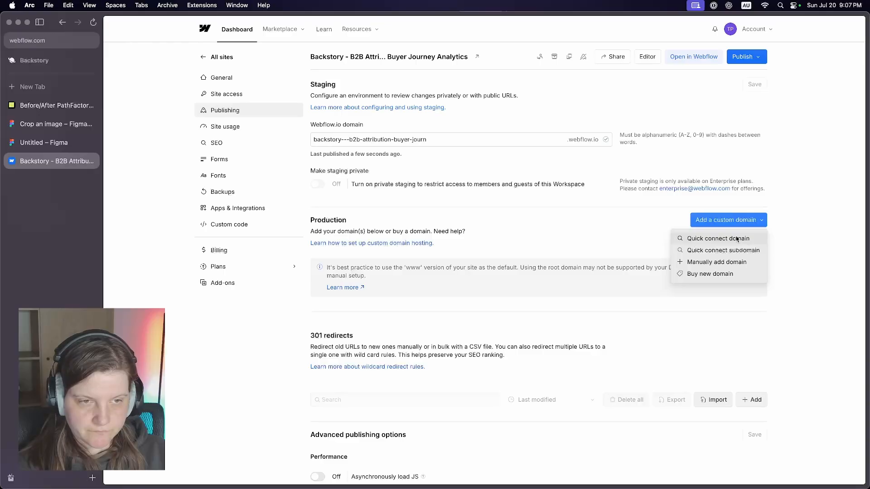
{"action": "left_click", "coordinate": [737, 239]}
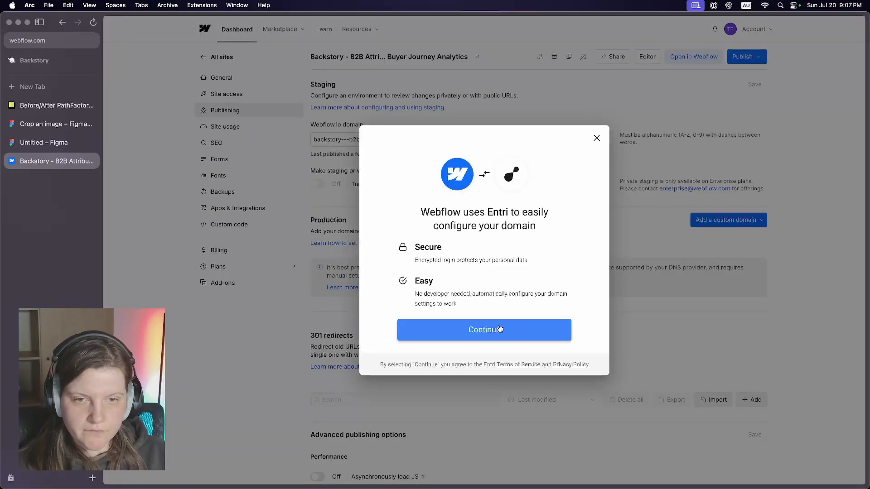
{"action": "left_click", "coordinate": [499, 330]}
{"action": "type", "text": "trybackstory.com"}
{"action": "key", "text": "Return"}
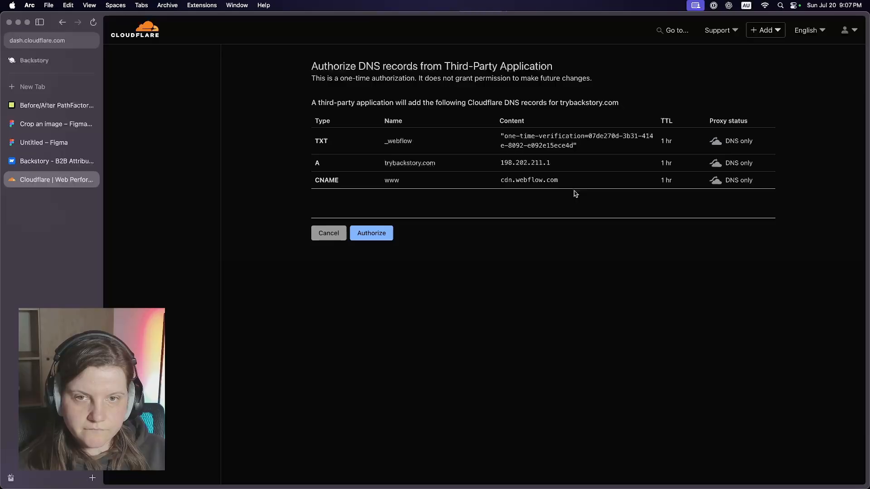
{"action": "left_click", "coordinate": [381, 236]}
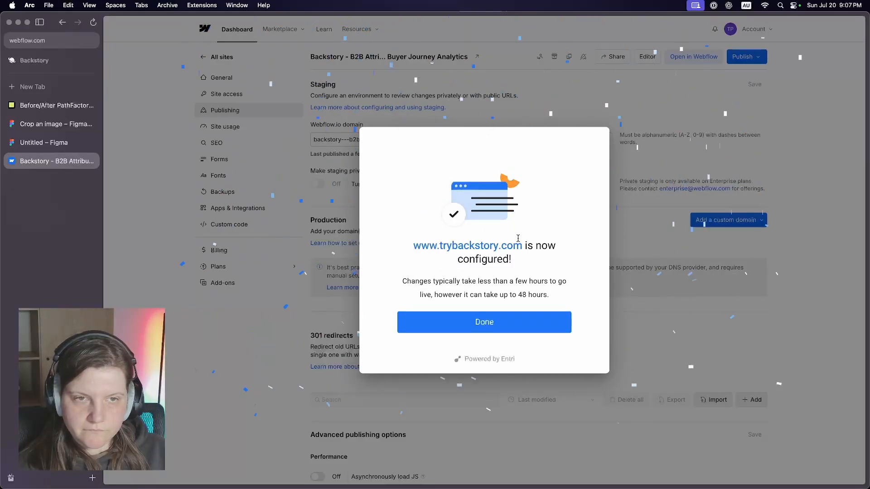
{"action": "left_click", "coordinate": [501, 323]}
- Review the verification and SSL status of the custom domains and the available publish destinations
{"action": "scroll", "coordinate": [525, 267], "scroll_direction": "down", "scroll_amount": 2}
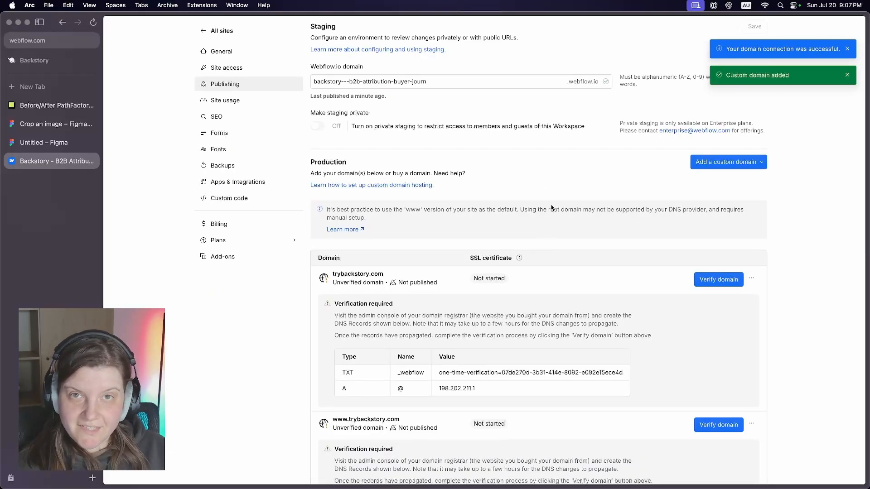
{"action": "scroll", "coordinate": [551, 208], "scroll_direction": "down", "scroll_amount": 2}
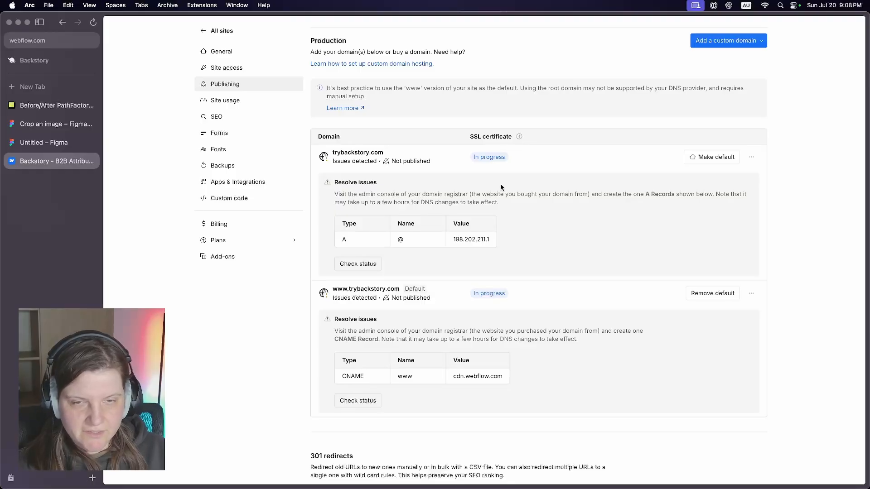
{"action": "scroll", "coordinate": [501, 187], "scroll_direction": "up", "scroll_amount": 5}
{"action": "left_click", "coordinate": [745, 56]}
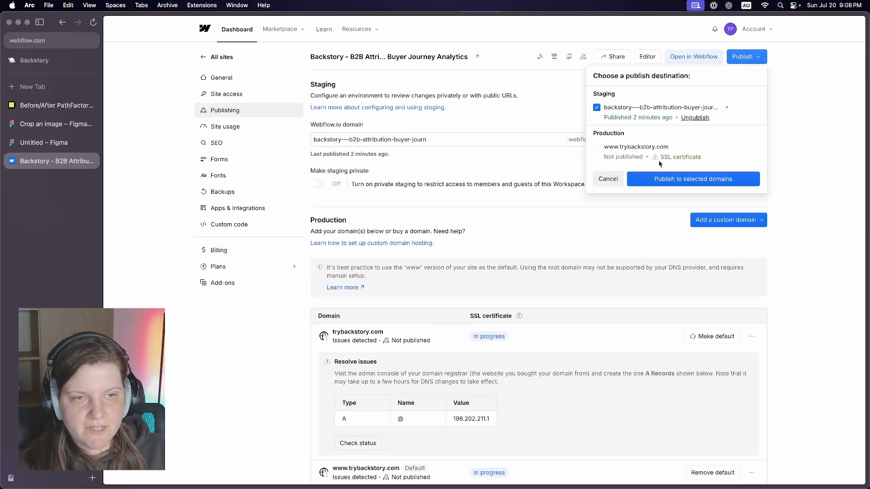
{"action": "left_click", "coordinate": [660, 158]}
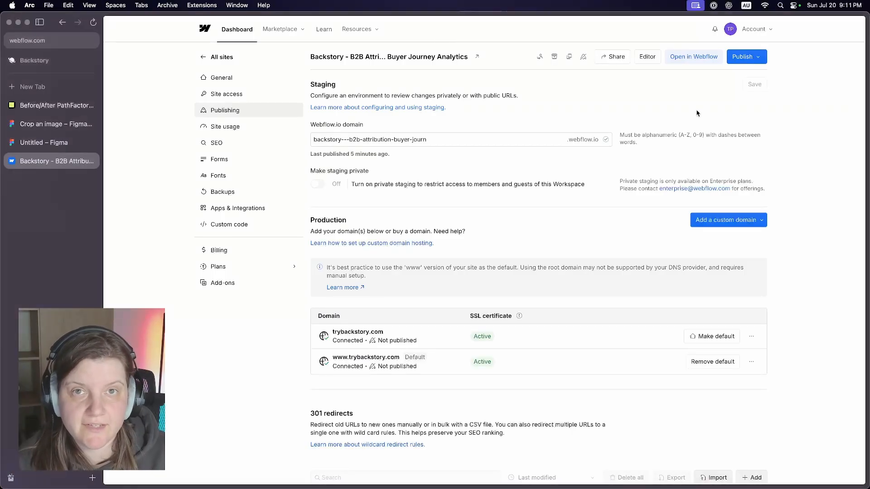
{"action": "left_click", "coordinate": [757, 57]}
{"action": "left_click", "coordinate": [598, 147]}
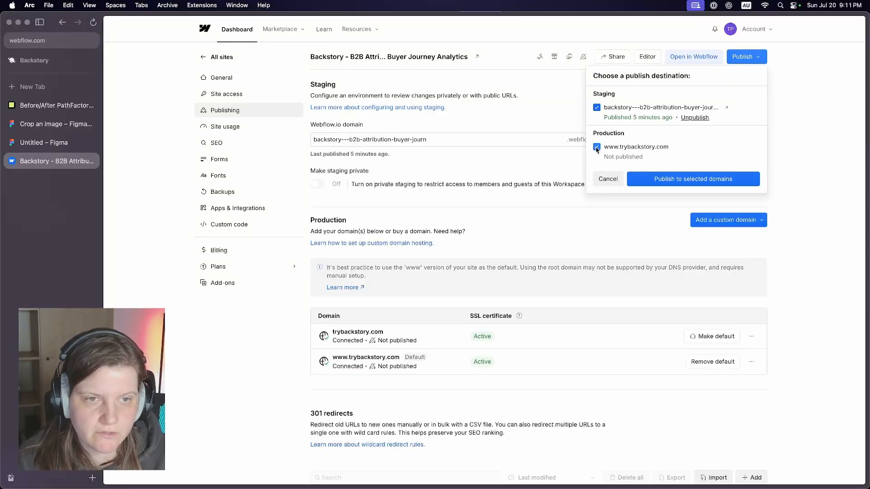
{"action": "left_click", "coordinate": [695, 181]}
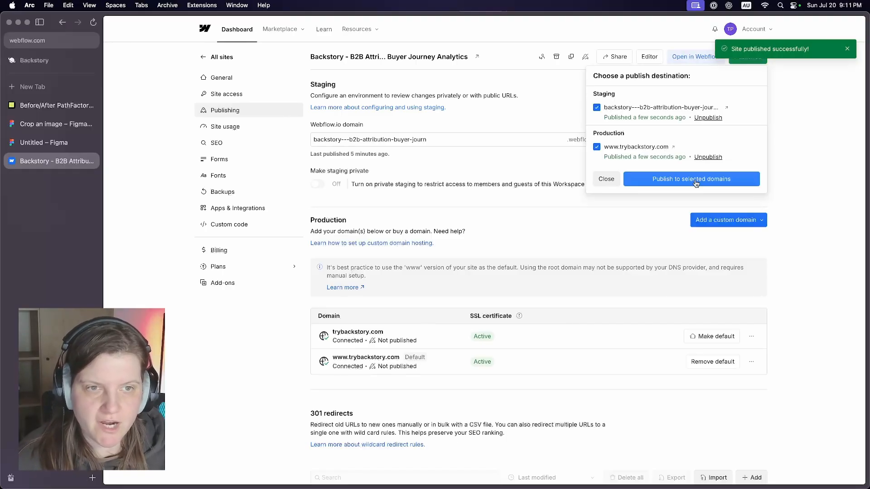
{"action": "left_click", "coordinate": [544, 179]}
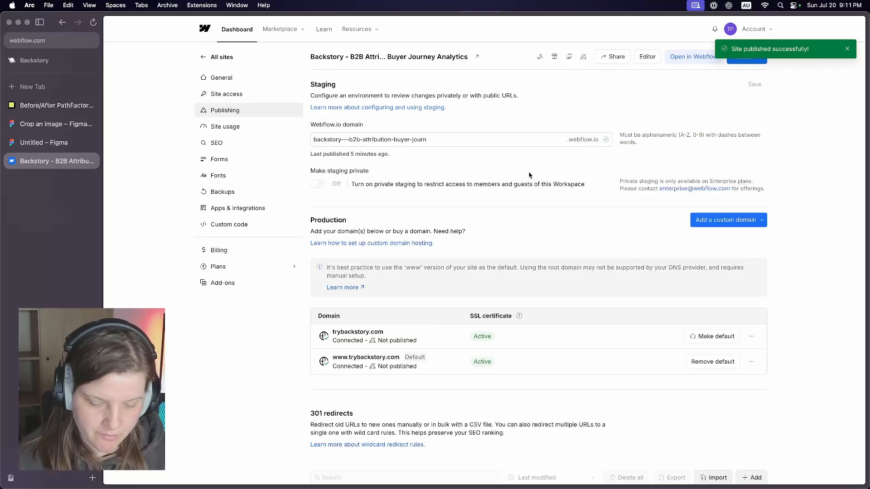
- Open trybackstory.com in a new browser tab and review the published page
{"action": "key", "text": "super+t"}
{"action": "type", "text": "try"}
{"action": "key", "text": "Return"}
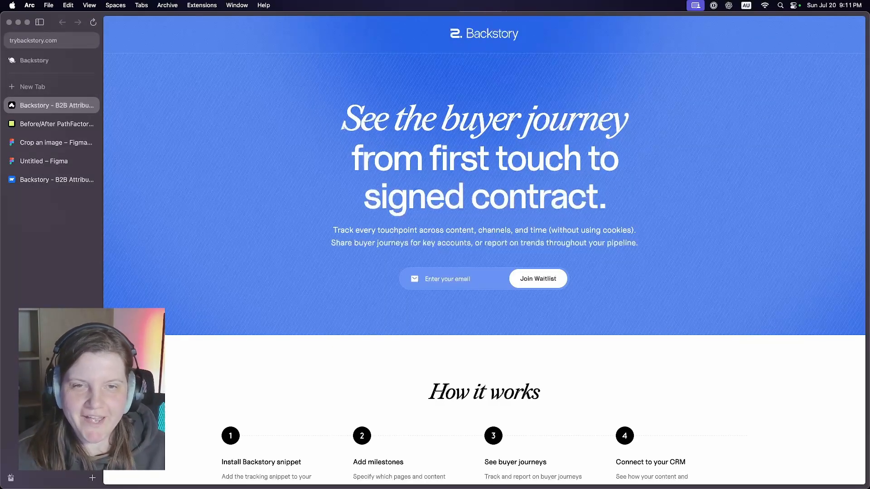
{"action": "scroll", "coordinate": [659, 131], "scroll_direction": "down", "scroll_amount": 5}
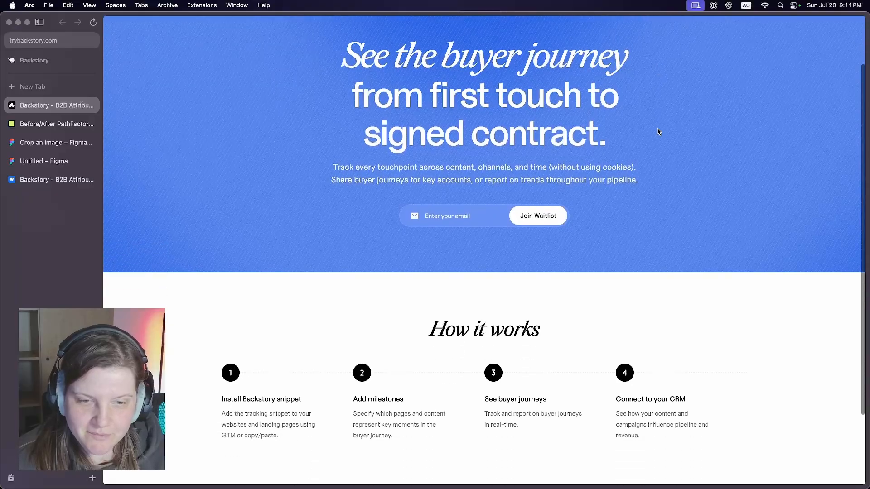
{"action": "right_click", "coordinate": [659, 131]}
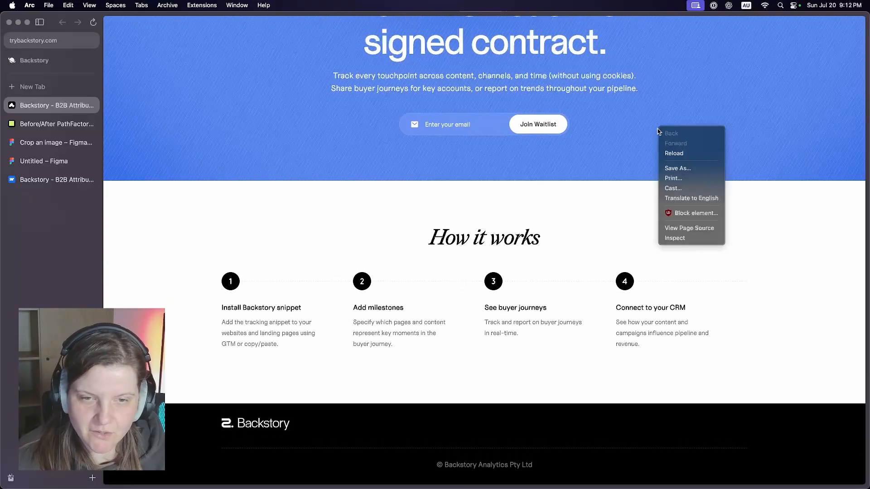
{"action": "left_click", "coordinate": [649, 134]}
{"action": "scroll", "coordinate": [649, 134], "scroll_direction": "up", "scroll_amount": 5}
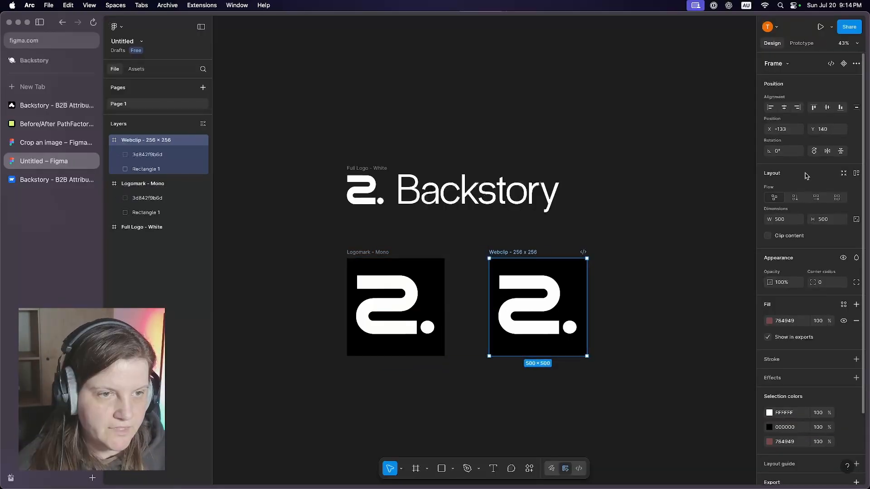
- Switch to the Figma logo file, undo the last webclip frame changes, and duplicate the Webclip - 256 x 256 frame for the Favicon - 32 x 32 version
{"action": "key", "text": "ctrl+z"}
{"action": "key", "text": "ctrl+z"}
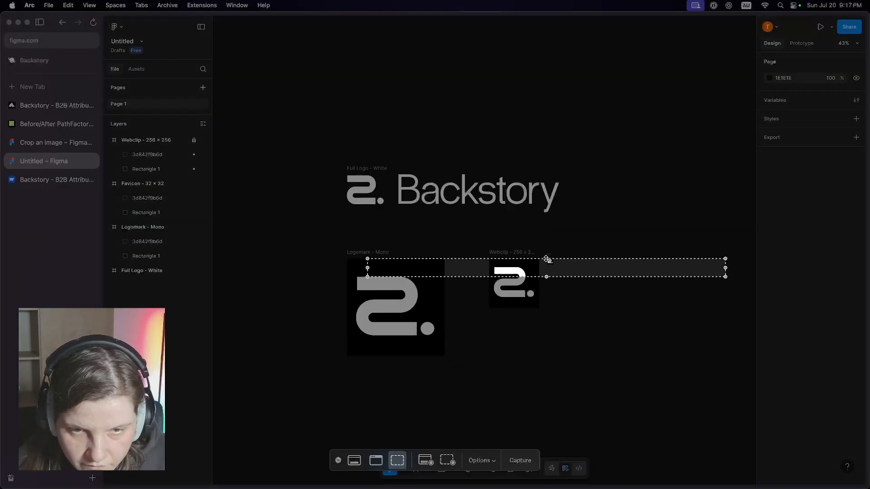
{"action": "key", "text": "Escape"}
{"action": "key", "text": "ctrl+d"}
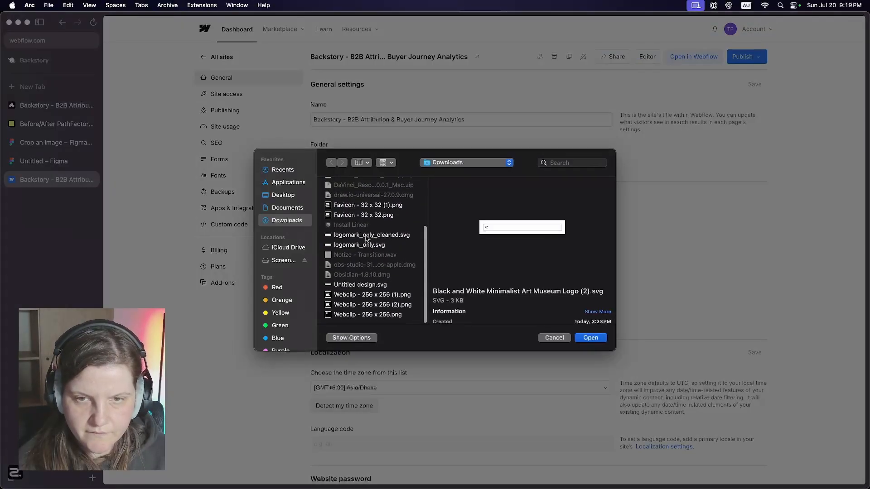
- In the Webflow site's general settings, upload Favicon - 32 x 32 (1).png as the favicon and the Webclip - 256 x 256 image as the webclip
{"action": "double_click", "coordinate": [365, 207]}
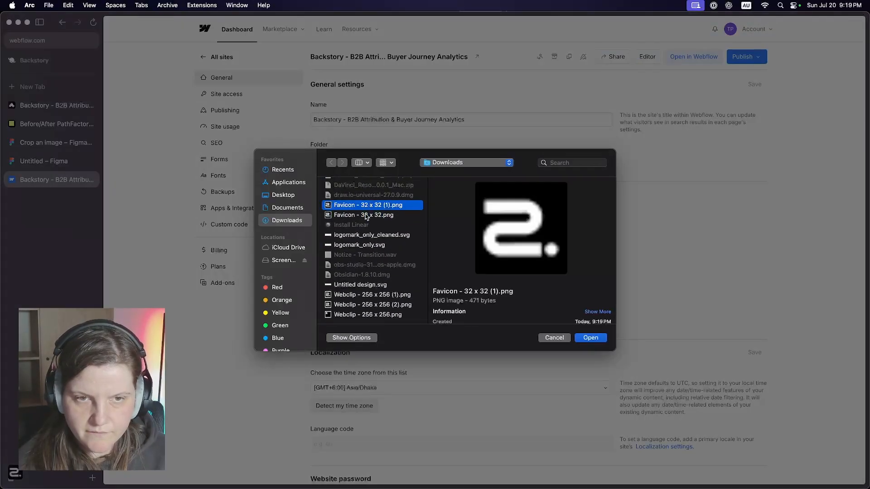
{"action": "left_click", "coordinate": [372, 291]}
{"action": "double_click", "coordinate": [371, 297]}
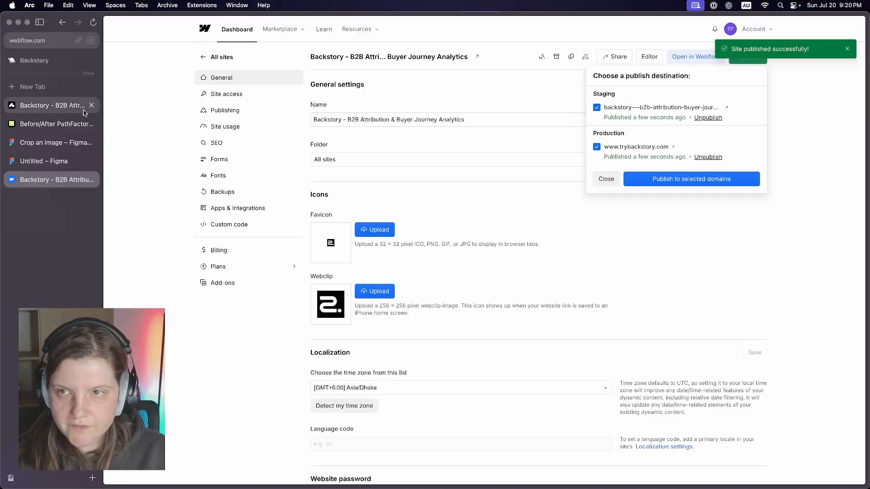
- Switch to the published trybackstory.com page, reload it, and check the tab icon and page content
{"action": "left_click", "coordinate": [50, 109]}
{"action": "key", "text": "super+r"}
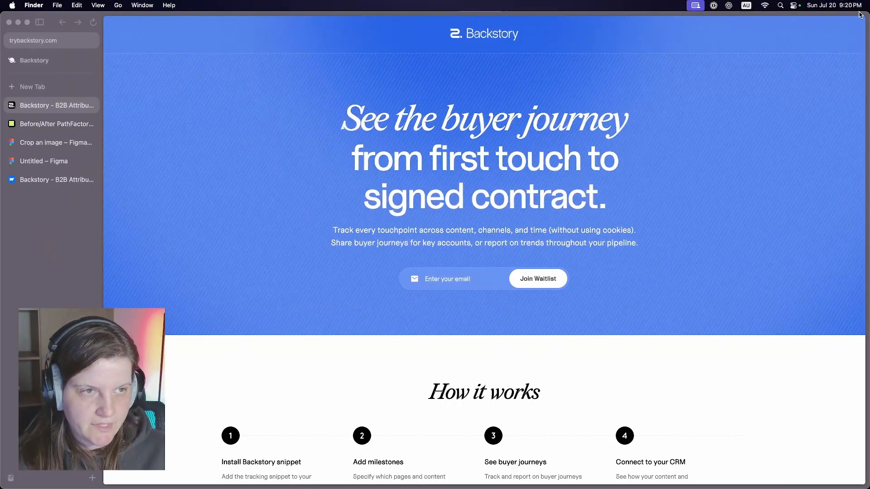
{"action": "left_click_drag", "start_coordinate": [868, 34], "coordinate": [866, 57]}
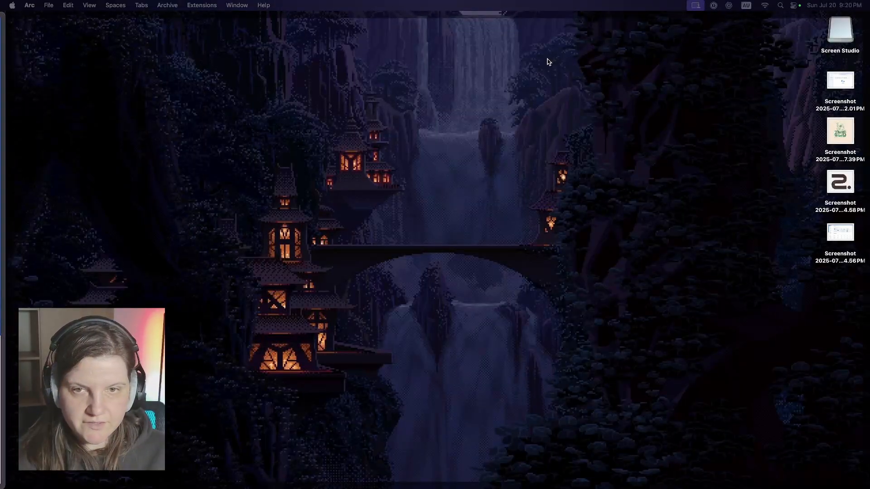
{"action": "left_click", "coordinate": [548, 60]}
{"action": "scroll", "coordinate": [570, 133], "scroll_direction": "down", "scroll_amount": 4}
{"action": "scroll", "coordinate": [729, 198], "scroll_direction": "up", "scroll_amount": 4}
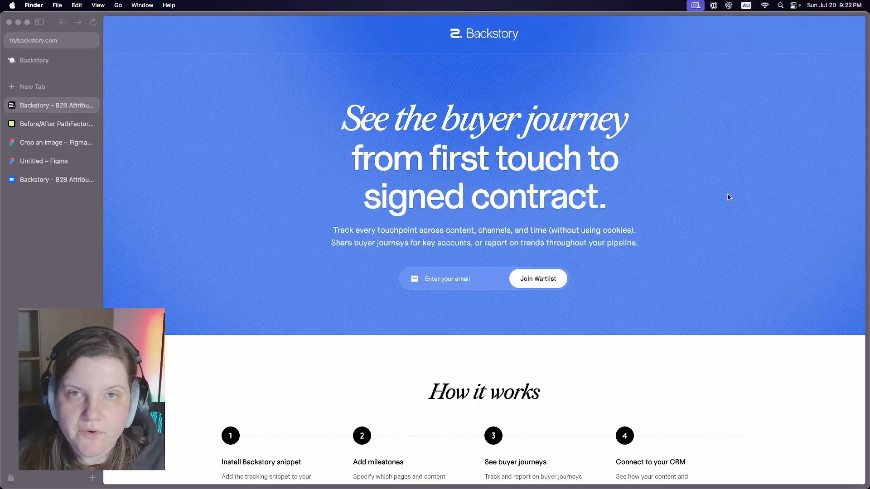
- Review the hero headline, the How it works section and the description text on the published page
{"action": "left_click_drag", "start_coordinate": [607, 203], "coordinate": [344, 126]}
{"action": "left_click", "coordinate": [344, 125]}
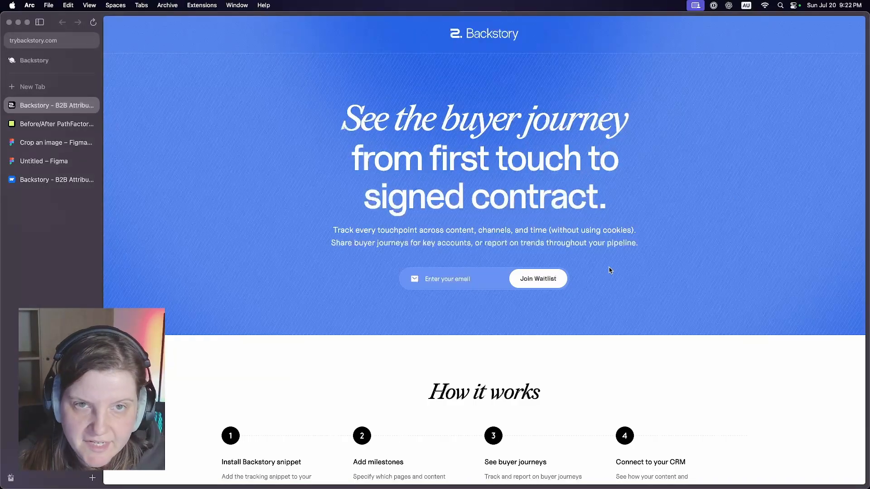
{"action": "scroll", "coordinate": [610, 271], "scroll_direction": "down", "scroll_amount": 5}
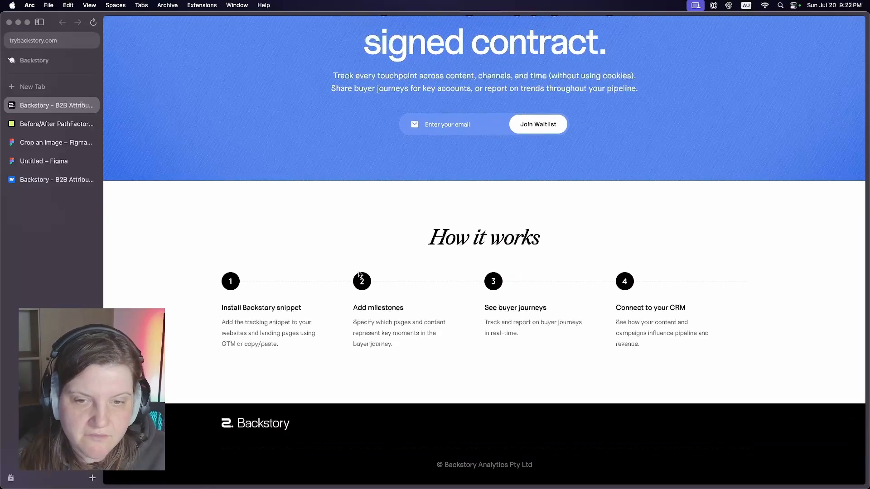
{"action": "scroll", "coordinate": [739, 332], "scroll_direction": "up", "scroll_amount": 5}
{"action": "left_click_drag", "start_coordinate": [638, 244], "coordinate": [330, 226]}
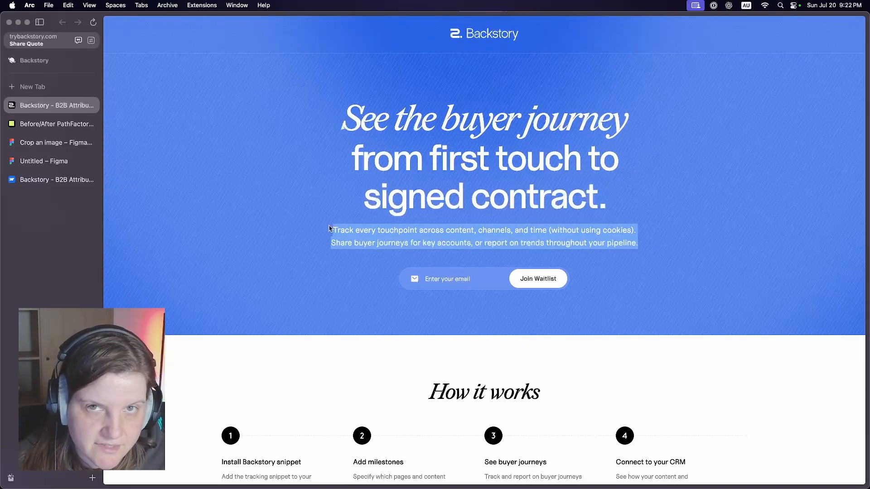
{"action": "left_click", "coordinate": [330, 227]}
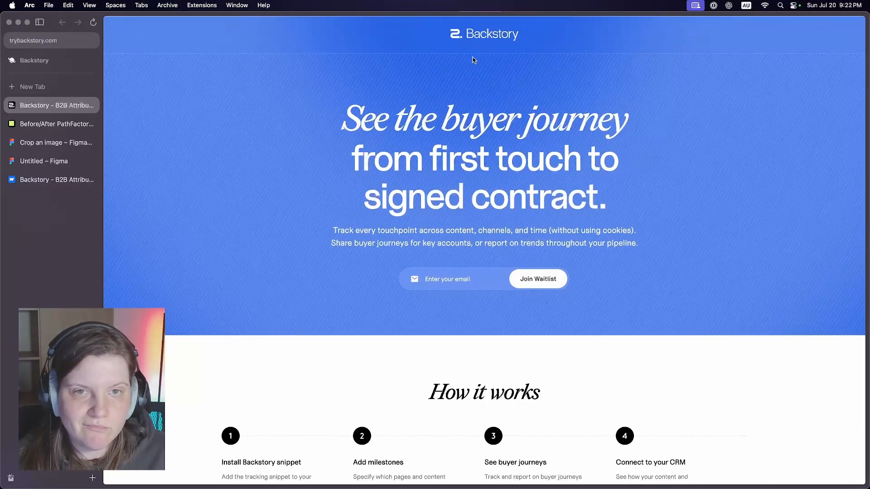